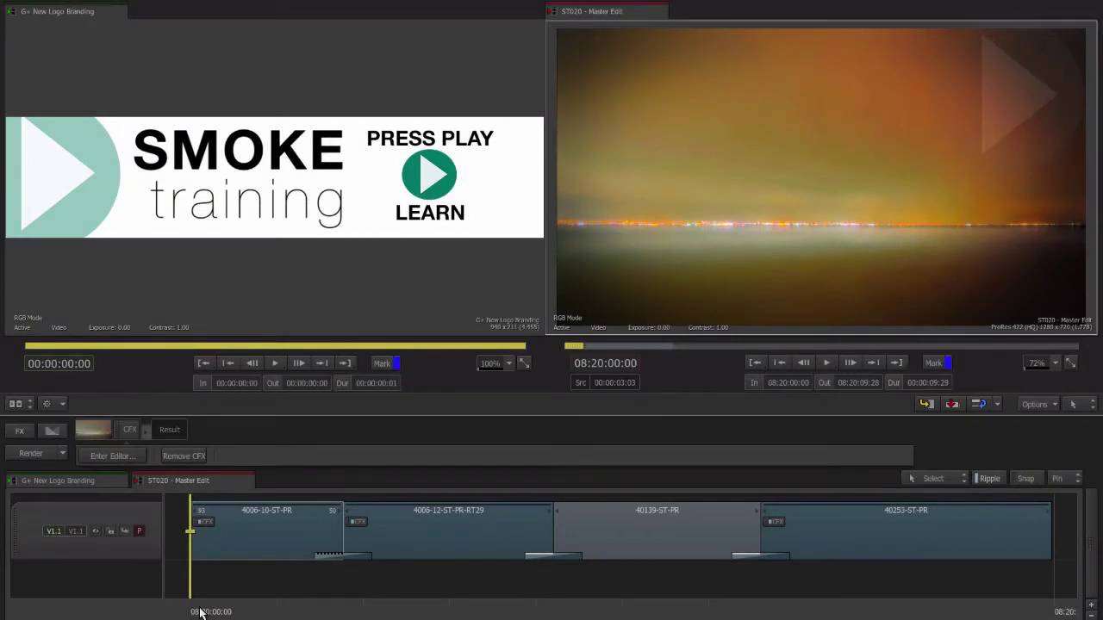
Scrub the edit into the third clip and select the lake night clip 40139-ST-PR.
{"action": "left_click_drag", "start_coordinate": [199, 611], "coordinate": [662, 531]}
{"action": "left_click", "coordinate": [663, 531]}
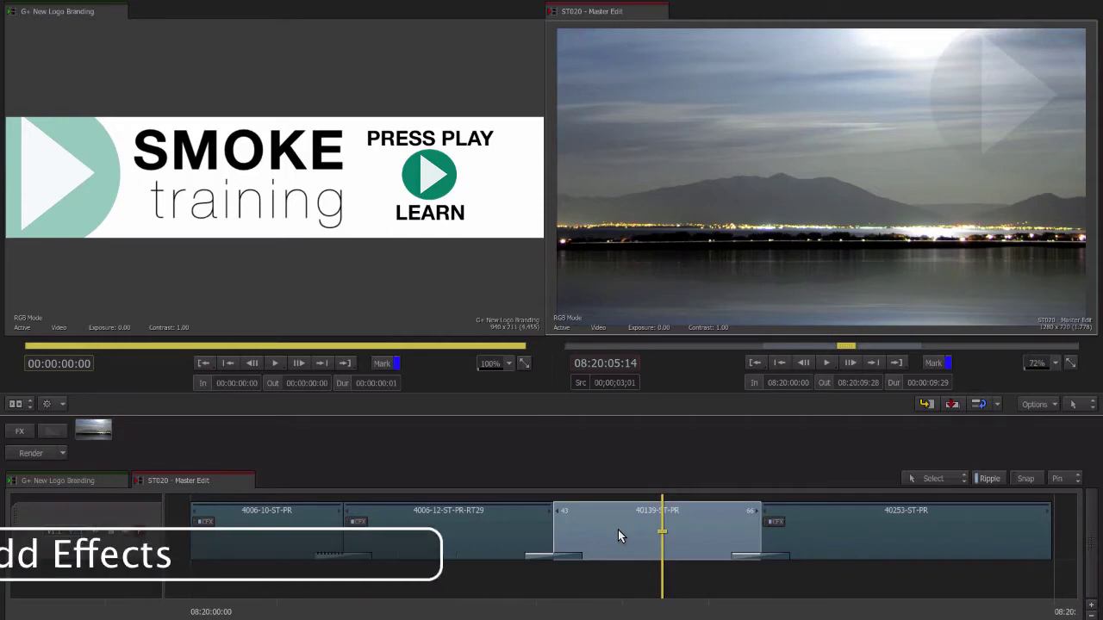
Create a ConnectFX composite for 40139-ST-PR and drag the CFX output node right of the clip node.
{"action": "key", "text": "ctrl+Tab"}
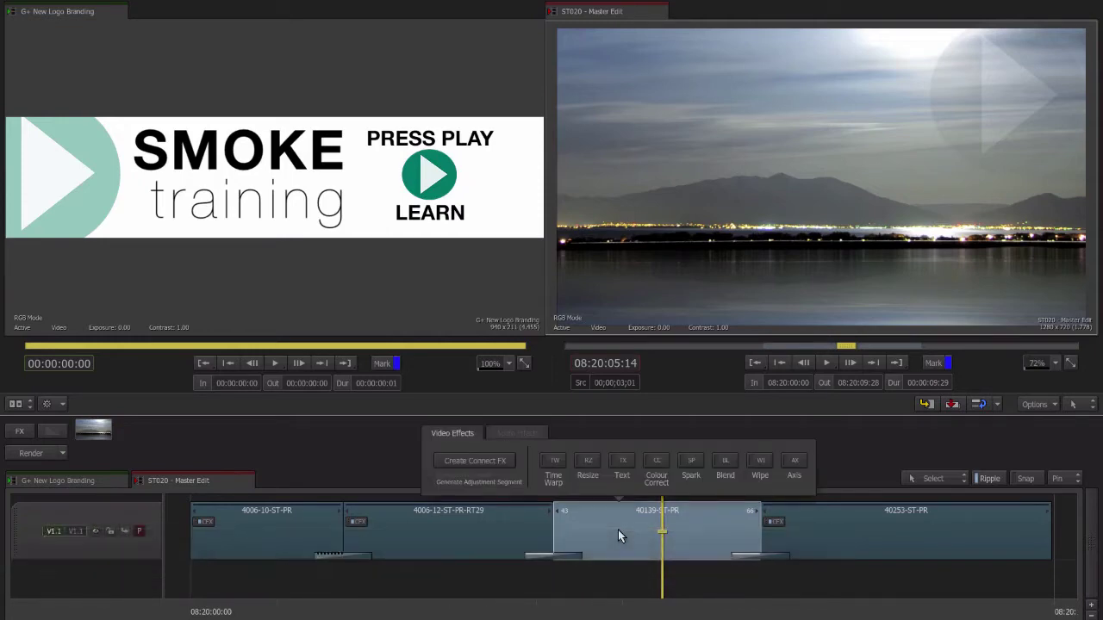
{"action": "left_click", "coordinate": [496, 462]}
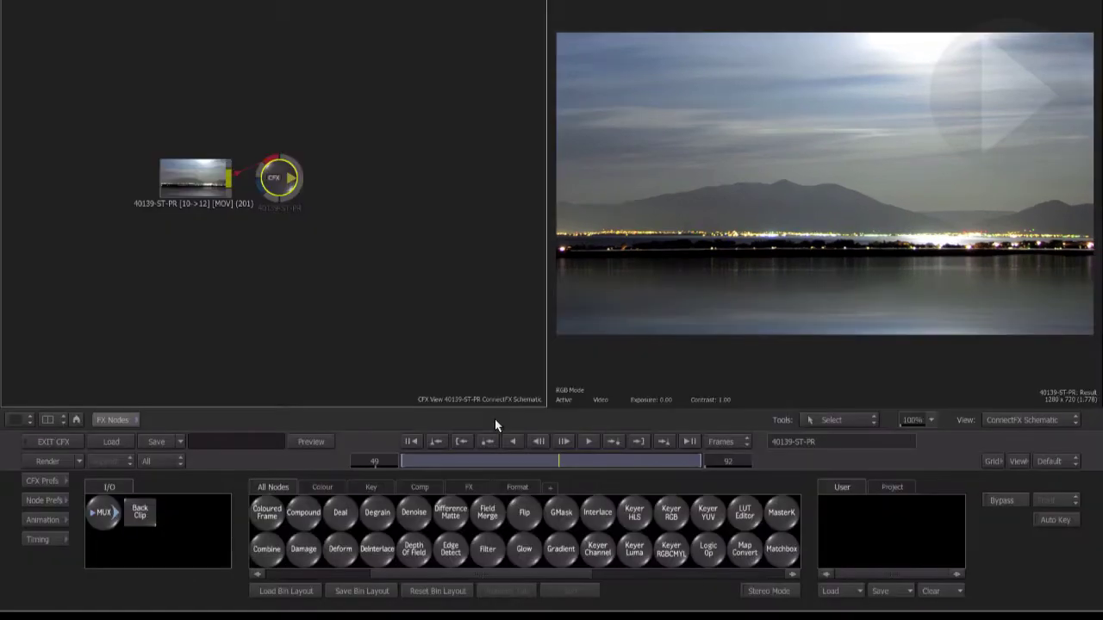
{"action": "left_click_drag", "start_coordinate": [284, 180], "coordinate": [493, 189]}
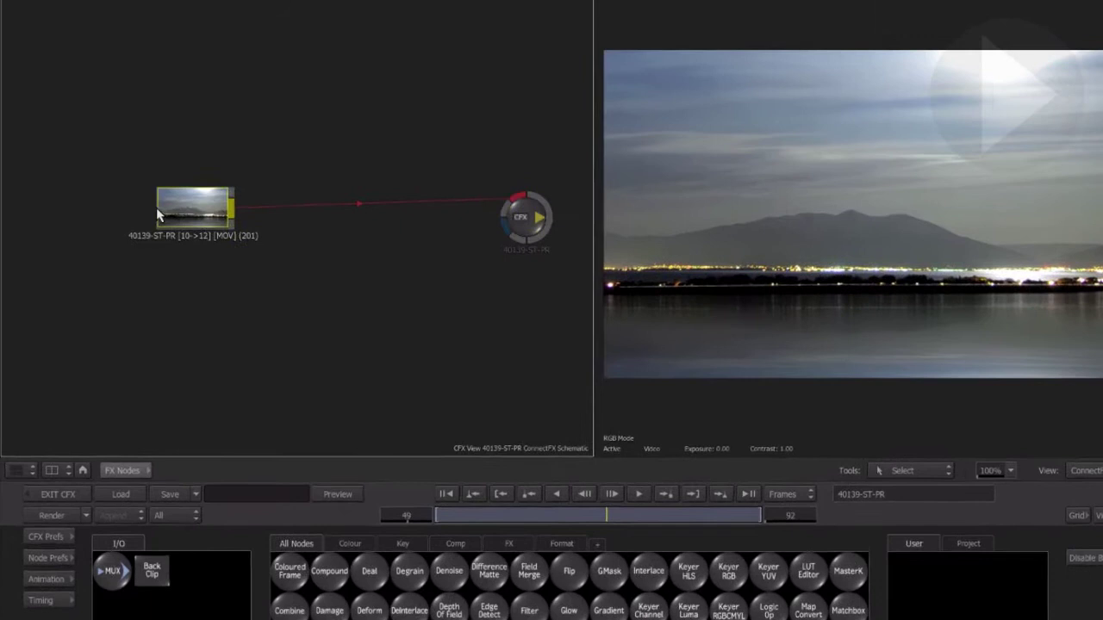
{"action": "left_click", "coordinate": [184, 191]}
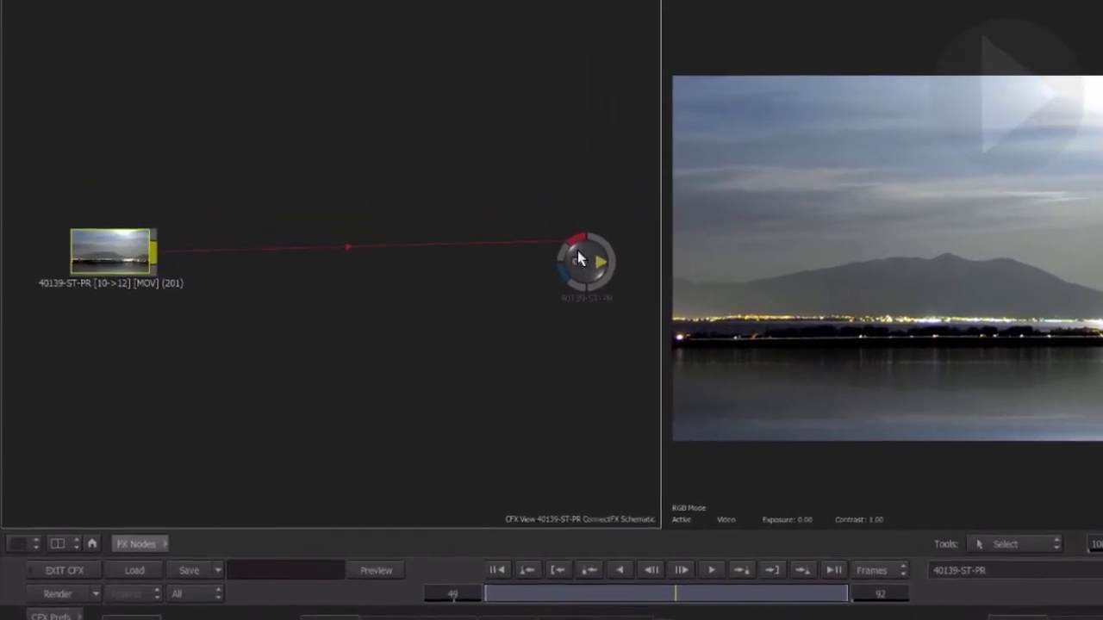
{"action": "left_click", "coordinate": [542, 231]}
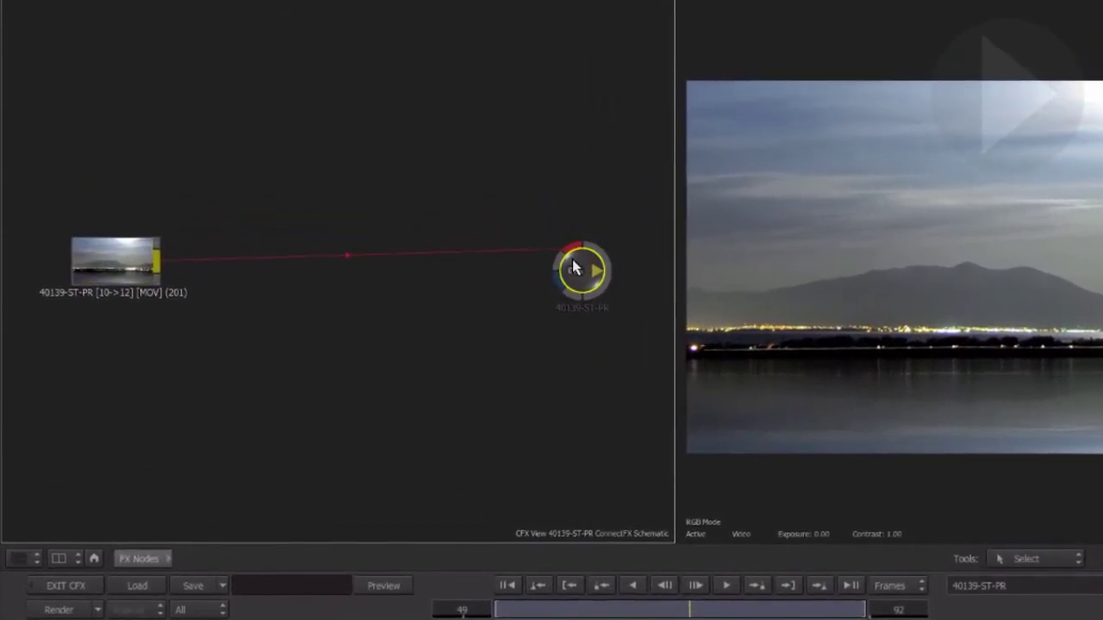
{"action": "left_click_drag", "start_coordinate": [673, 255], "coordinate": [704, 249]}
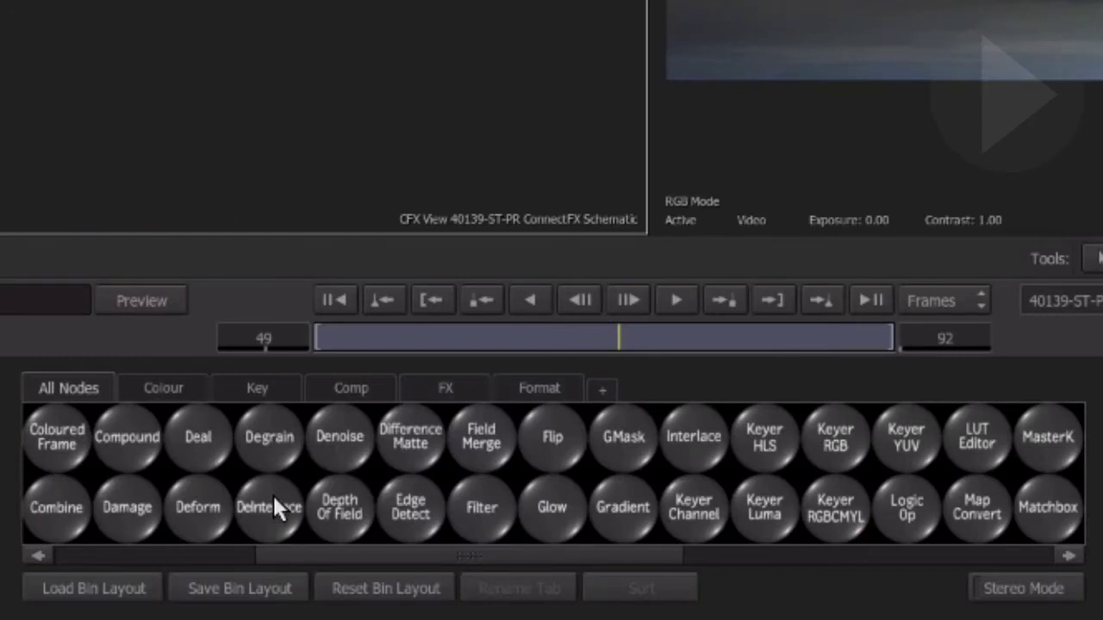
Add two Colour Correct nodes from the node bin, one above the other.
{"action": "type", "text": "co"}
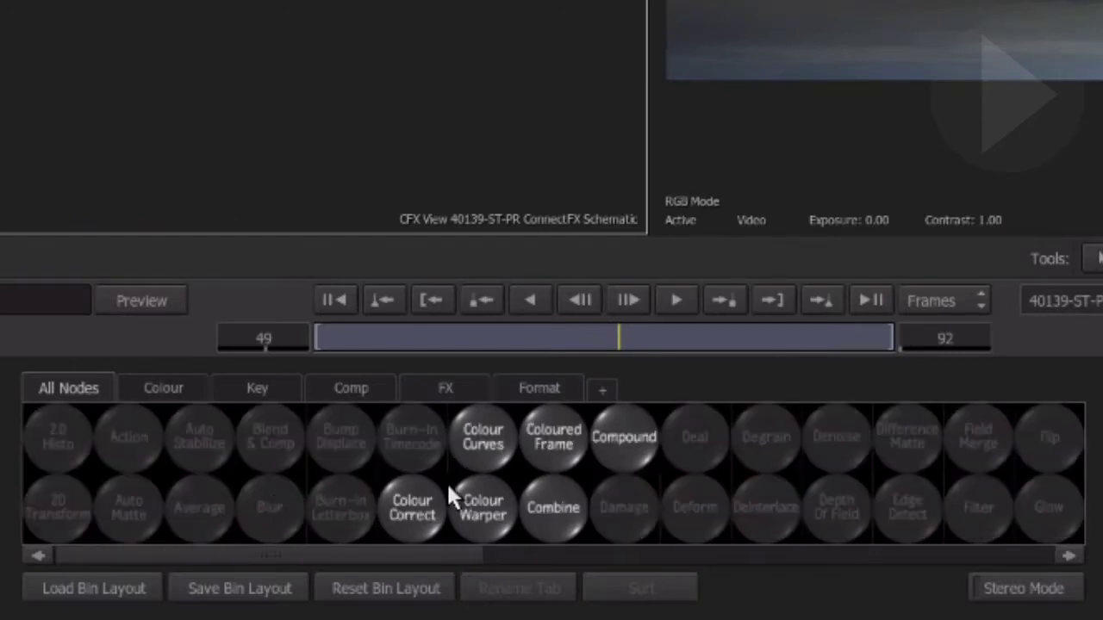
{"action": "left_click_drag", "start_coordinate": [424, 517], "coordinate": [70, 0]}
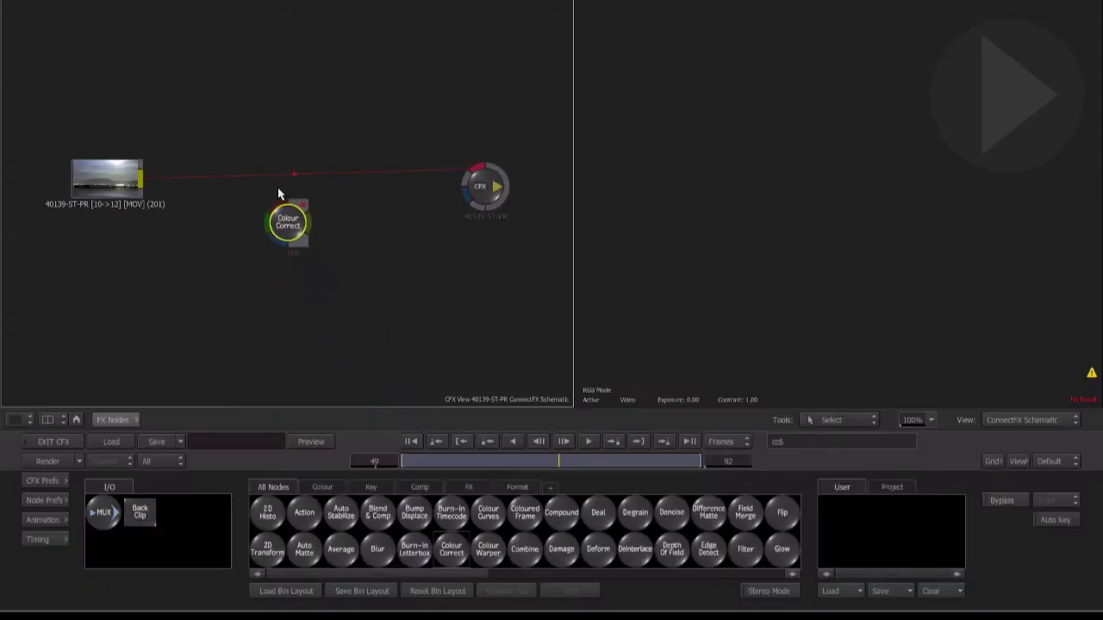
{"action": "left_click_drag", "start_coordinate": [274, 128], "coordinate": [276, 126]}
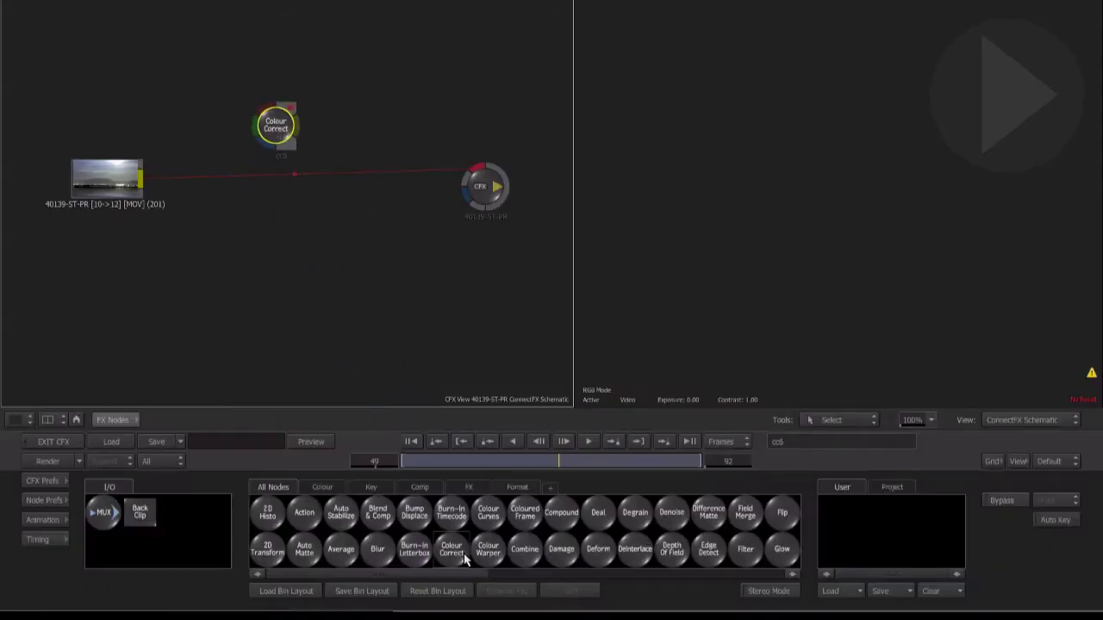
{"action": "key", "text": "ctrl+v"}
{"action": "left_click", "coordinate": [281, 308]}
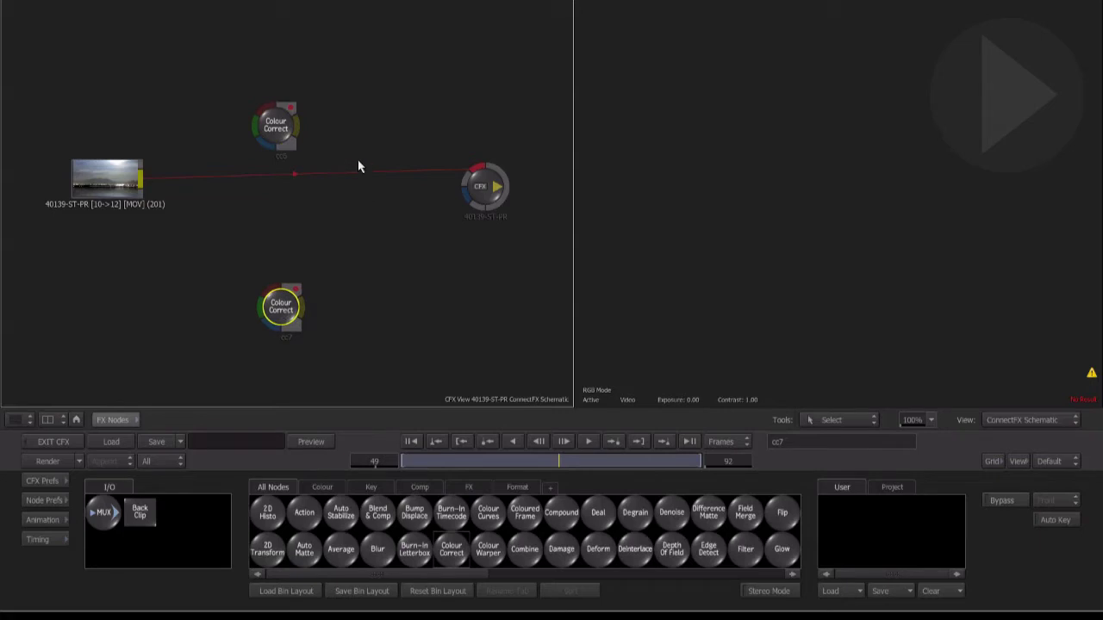
Cut the clip-to-output link, feed the clip into the upper Colour Correct, and set RGB Gain to 28.
{"action": "left_click_drag", "start_coordinate": [357, 158], "coordinate": [360, 210]}
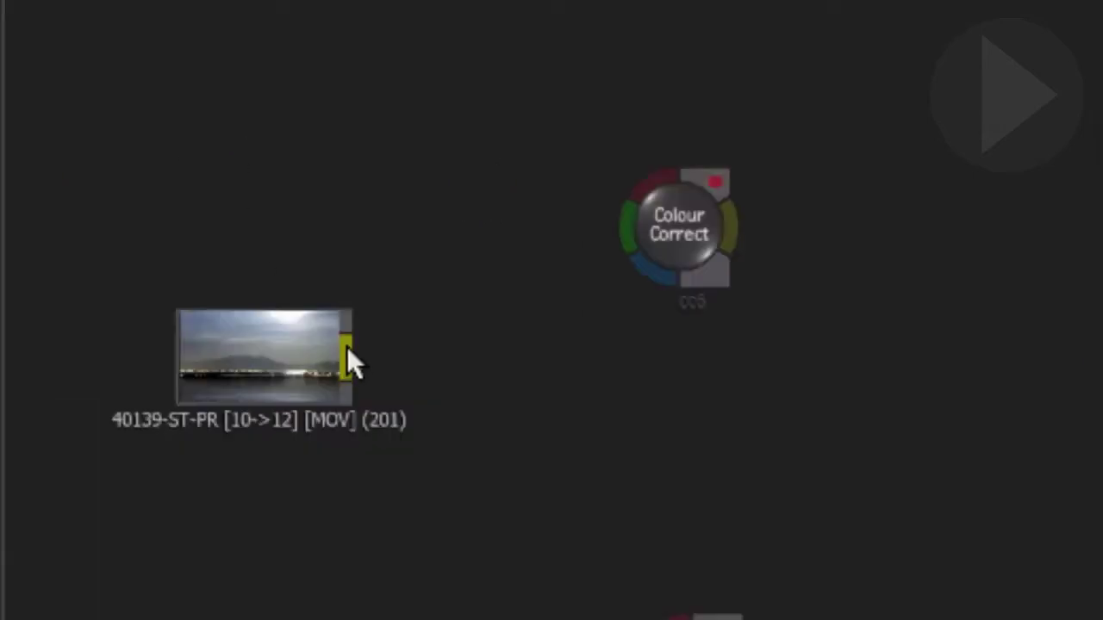
{"action": "left_click_drag", "start_coordinate": [346, 346], "coordinate": [659, 188]}
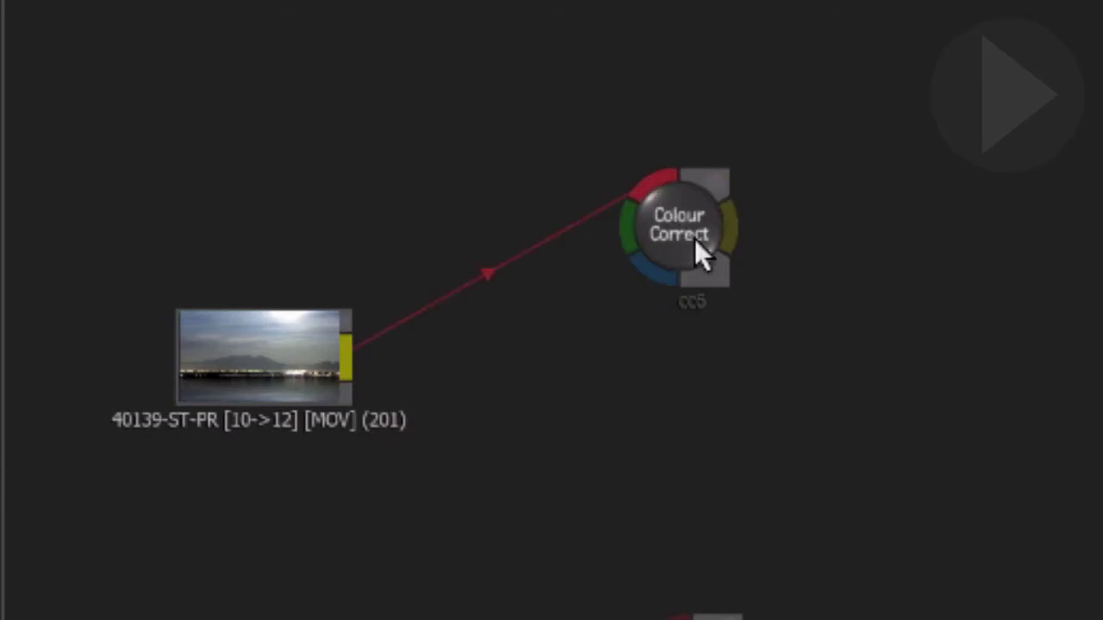
{"action": "left_click", "coordinate": [694, 238]}
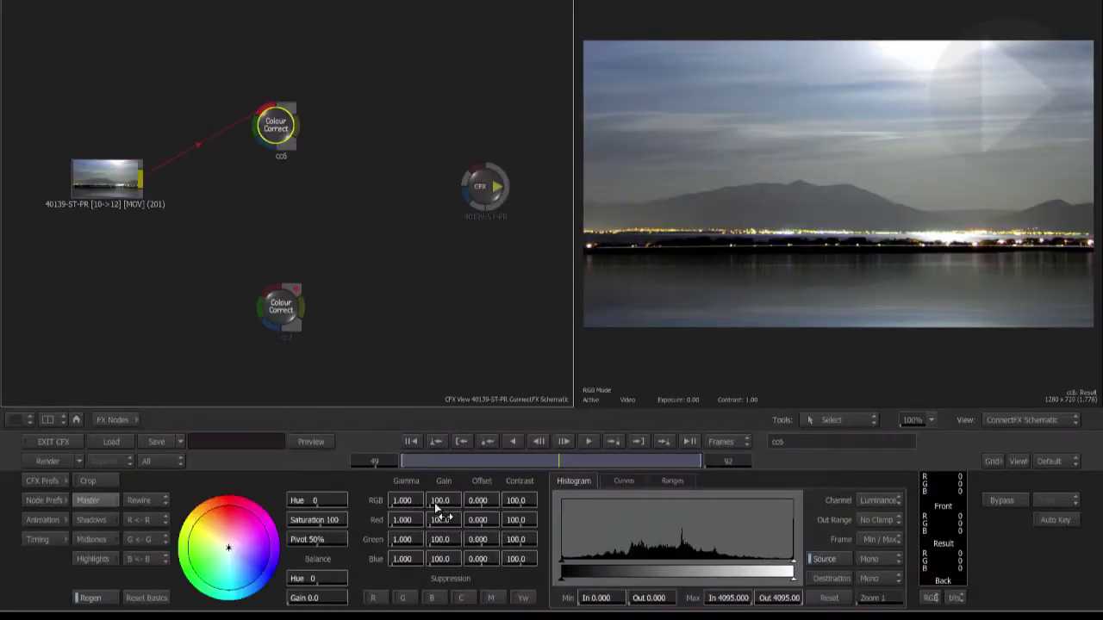
{"action": "left_click_drag", "start_coordinate": [437, 505], "coordinate": [410, 506]}
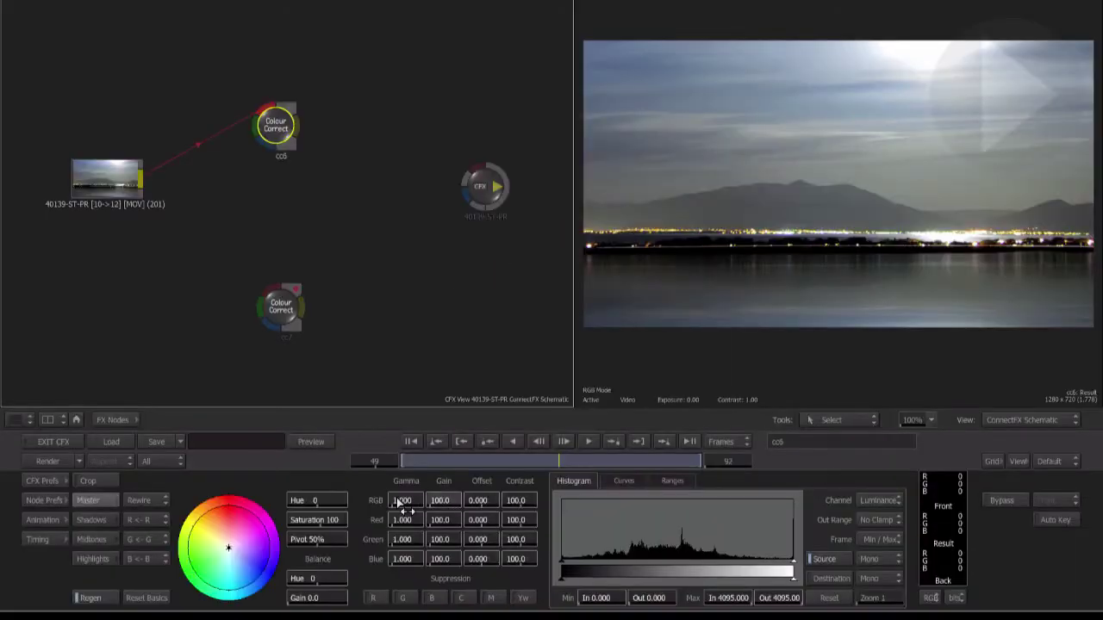
{"action": "left_click_drag", "start_coordinate": [103, 485], "coordinate": [110, 489]}
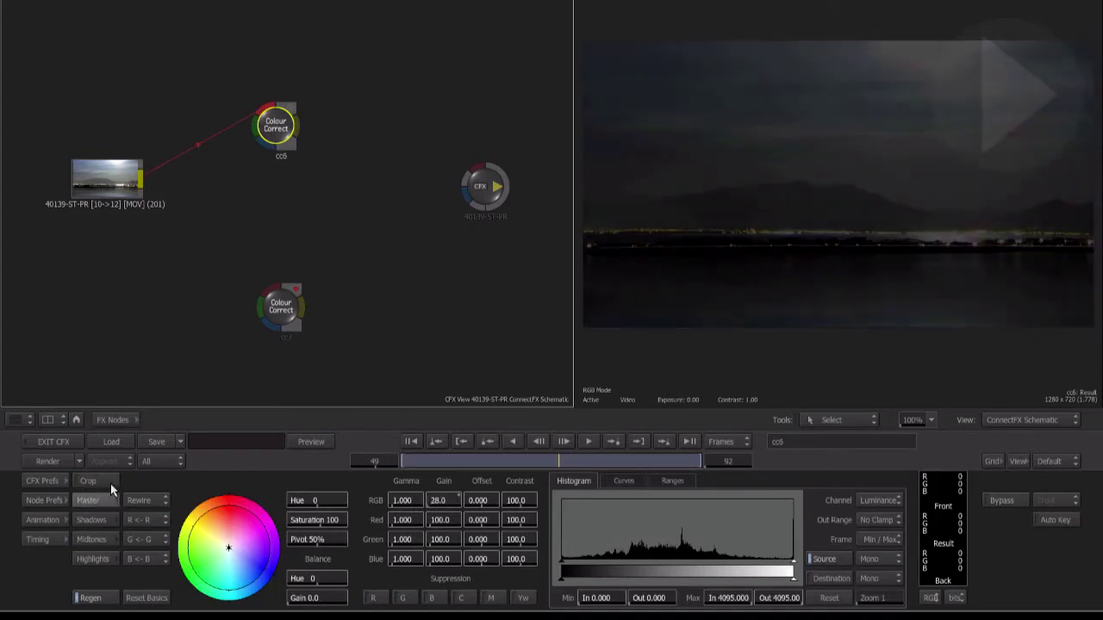
Lower cc6's saturation and connect the lake clip into cc7.
{"action": "left_click_drag", "start_coordinate": [329, 522], "coordinate": [116, 517]}
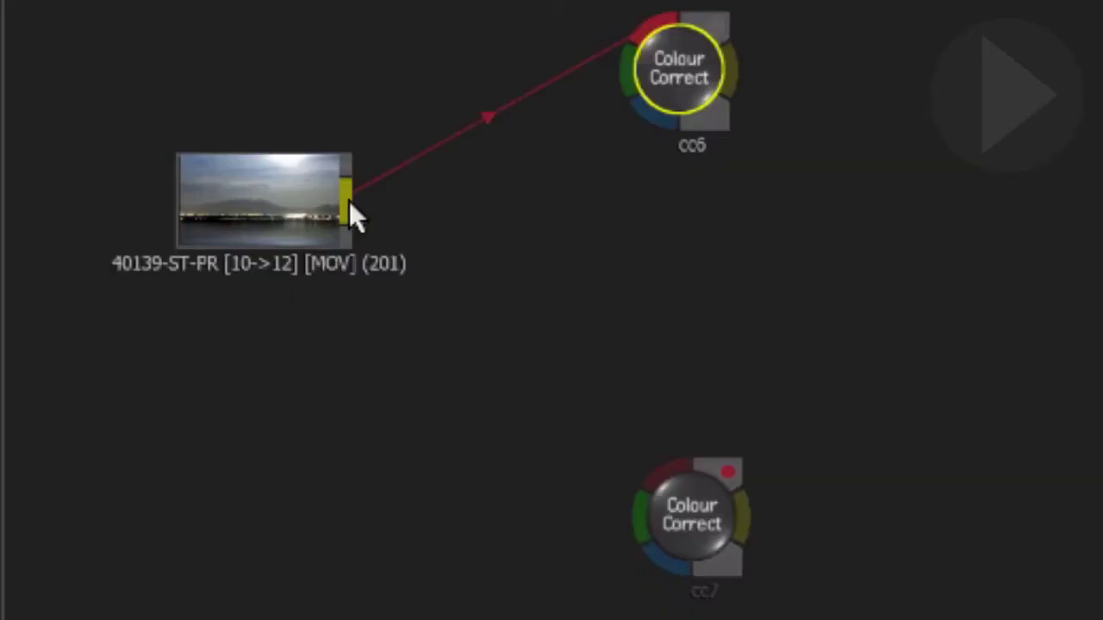
{"action": "left_click_drag", "start_coordinate": [143, 185], "coordinate": [270, 294]}
{"action": "left_click_drag", "start_coordinate": [671, 476], "coordinate": [699, 513]}
Grade cc7 to Saturation 205 and RGB Contrast 113, comparing against the darkened cc6.
{"action": "left_click", "coordinate": [699, 515]}
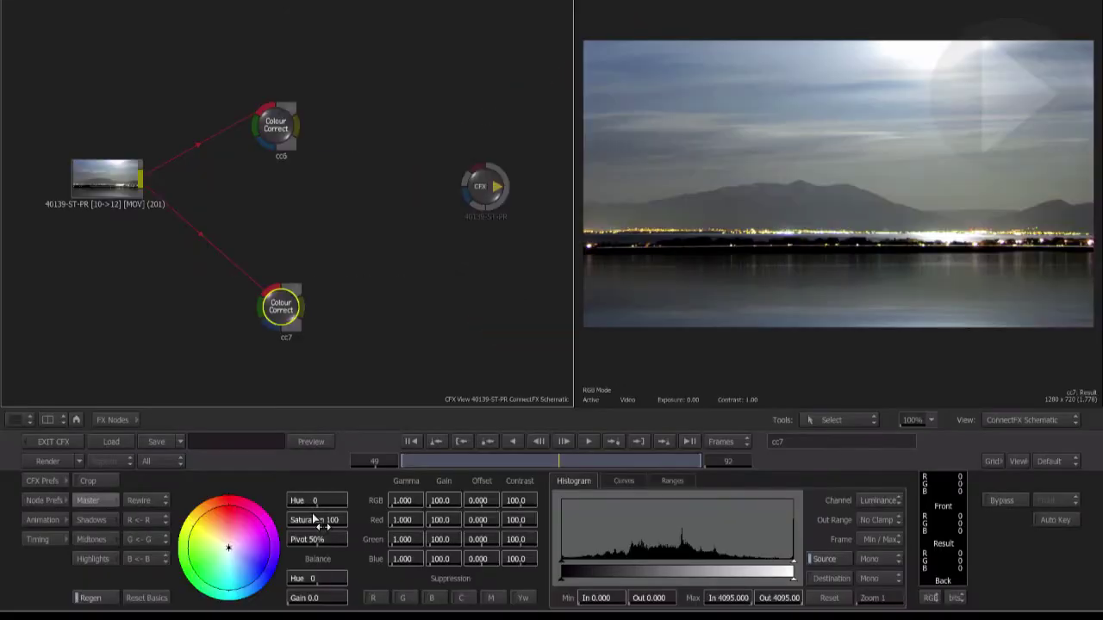
{"action": "left_click_drag", "start_coordinate": [314, 521], "coordinate": [555, 482]}
{"action": "left_click_drag", "start_coordinate": [1068, 370], "coordinate": [1098, 371]}
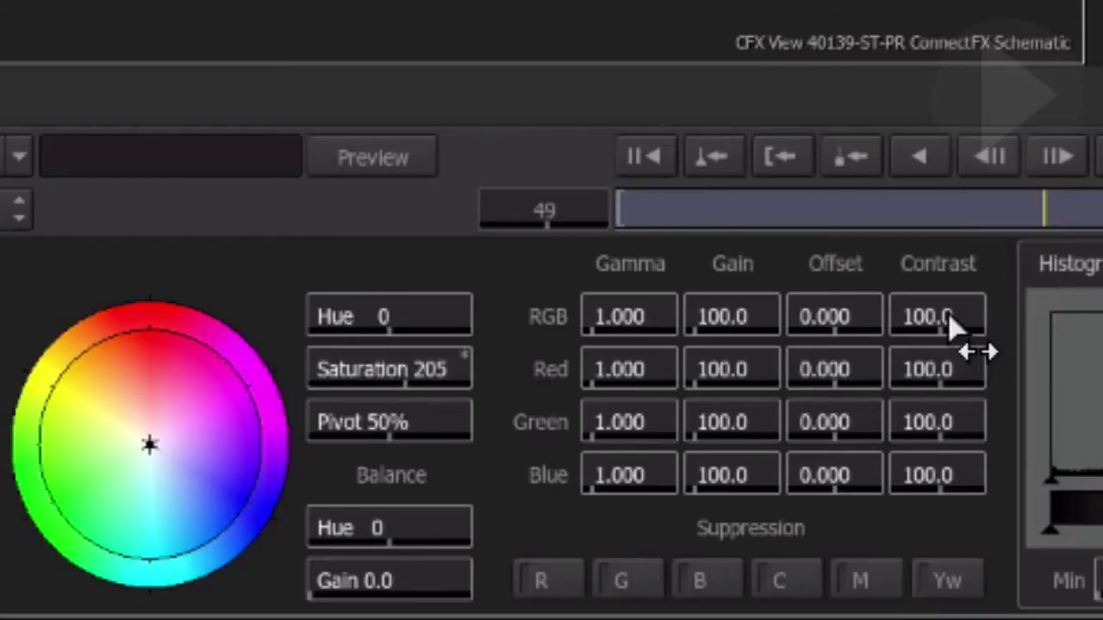
{"action": "left_click_drag", "start_coordinate": [950, 327], "coordinate": [1093, 297]}
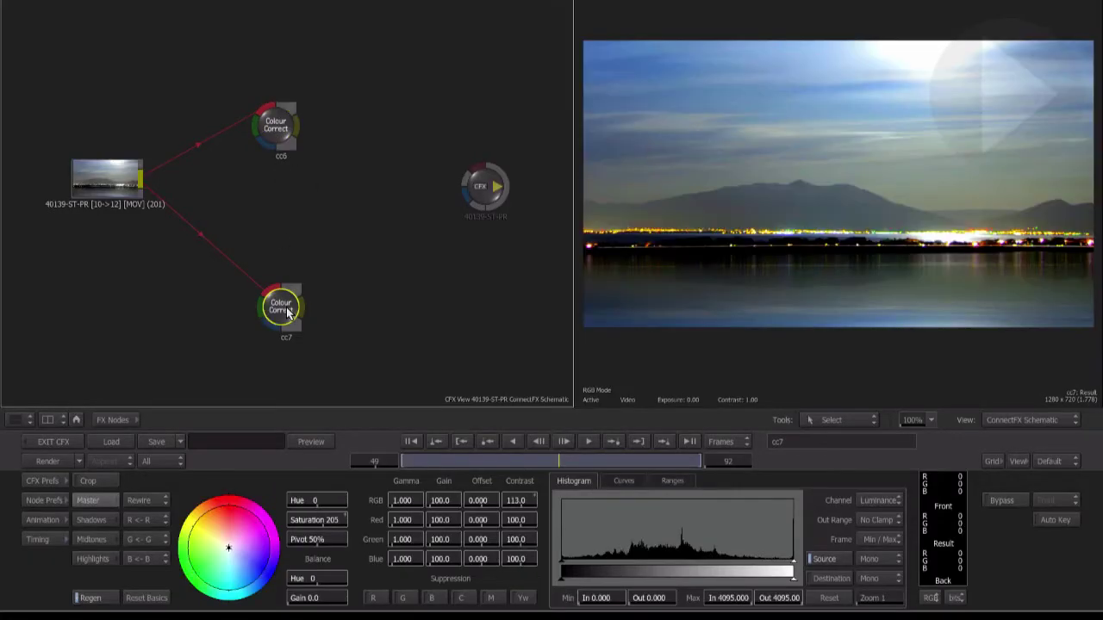
{"action": "left_click", "coordinate": [282, 130]}
{"action": "left_click", "coordinate": [278, 305]}
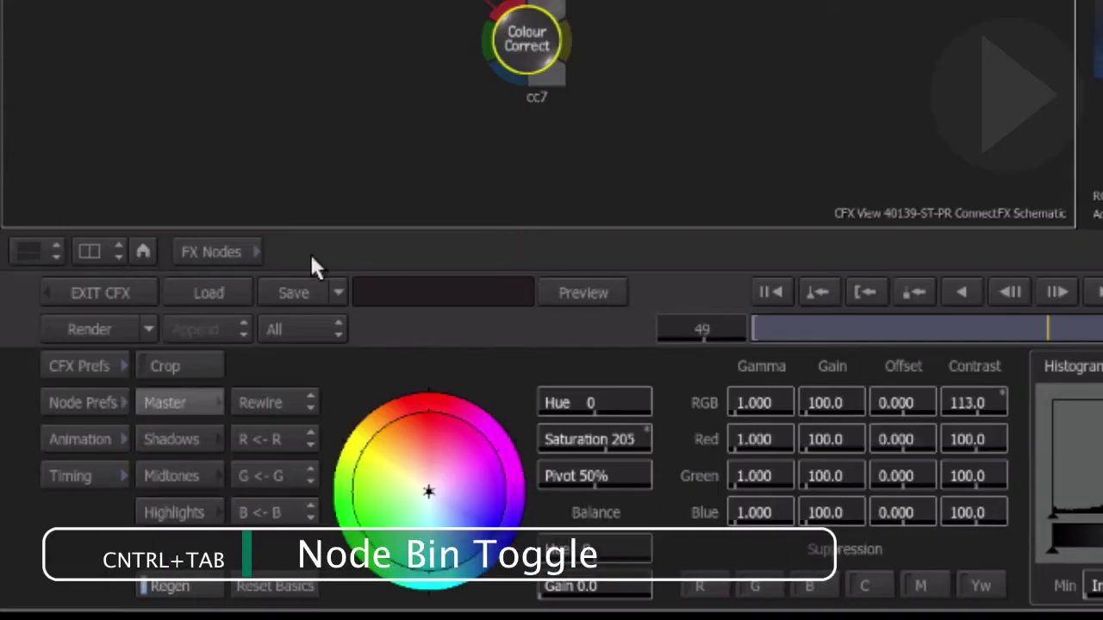
Drop a GMask node (gmask8) between the Colour Correct nodes and wire the lake clip into it.
{"action": "left_click", "coordinate": [244, 250]}
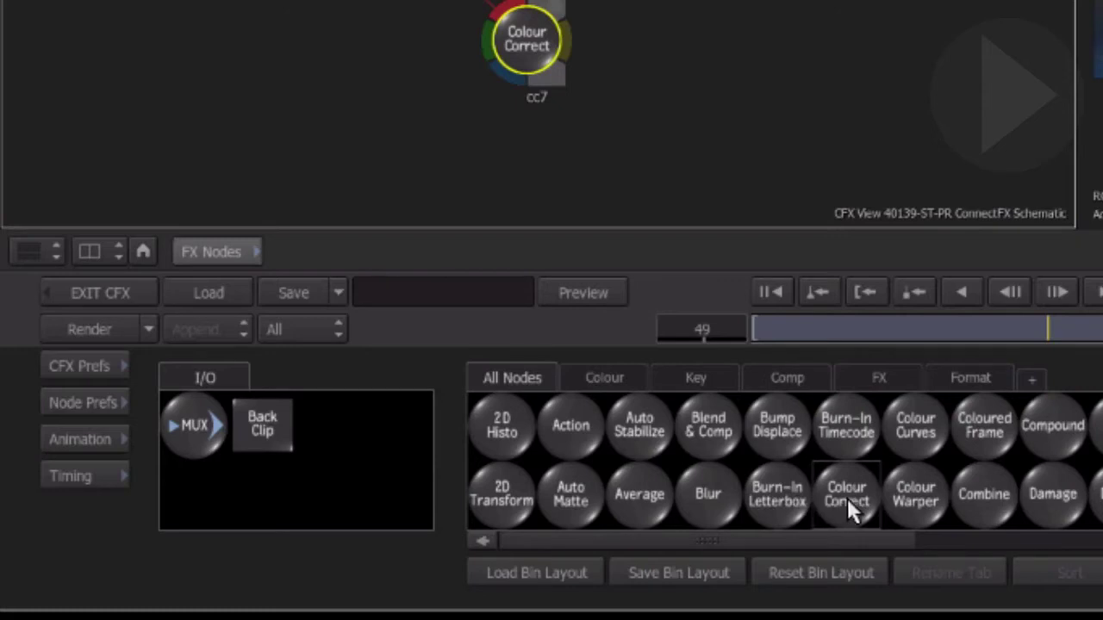
{"action": "scroll", "coordinate": [846, 498], "scroll_direction": "down", "scroll_amount": 3}
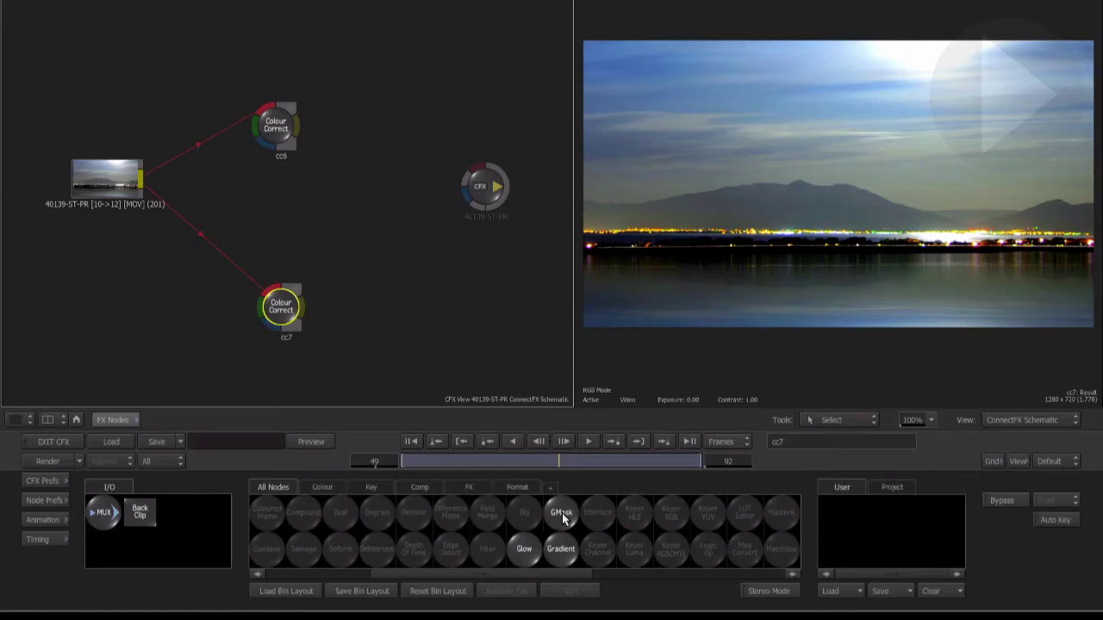
{"action": "left_click_drag", "start_coordinate": [562, 515], "coordinate": [279, 210]}
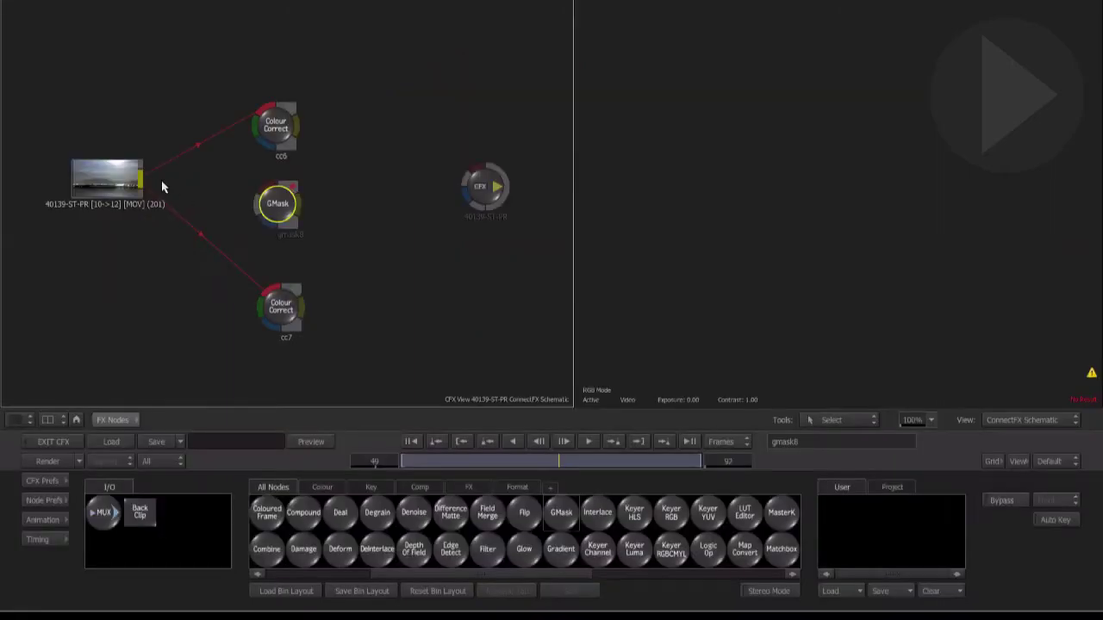
{"action": "left_click_drag", "start_coordinate": [143, 185], "coordinate": [268, 196]}
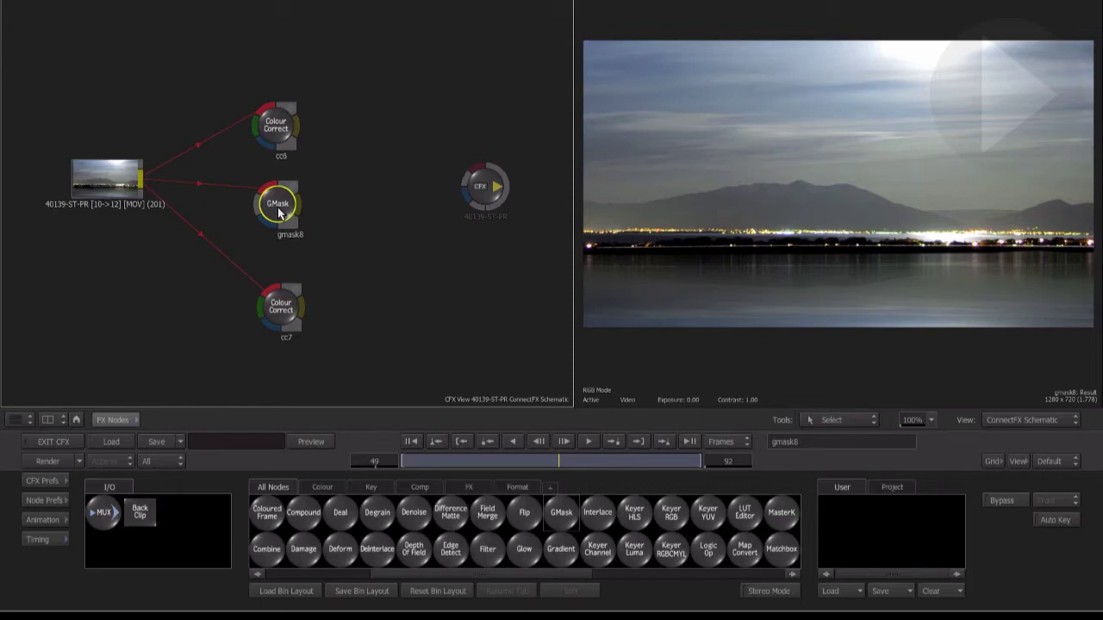
In gmask8, use Draw Shape to draw a closed four-point Bézier oval over the lake shot.
{"action": "double_click", "coordinate": [279, 214]}
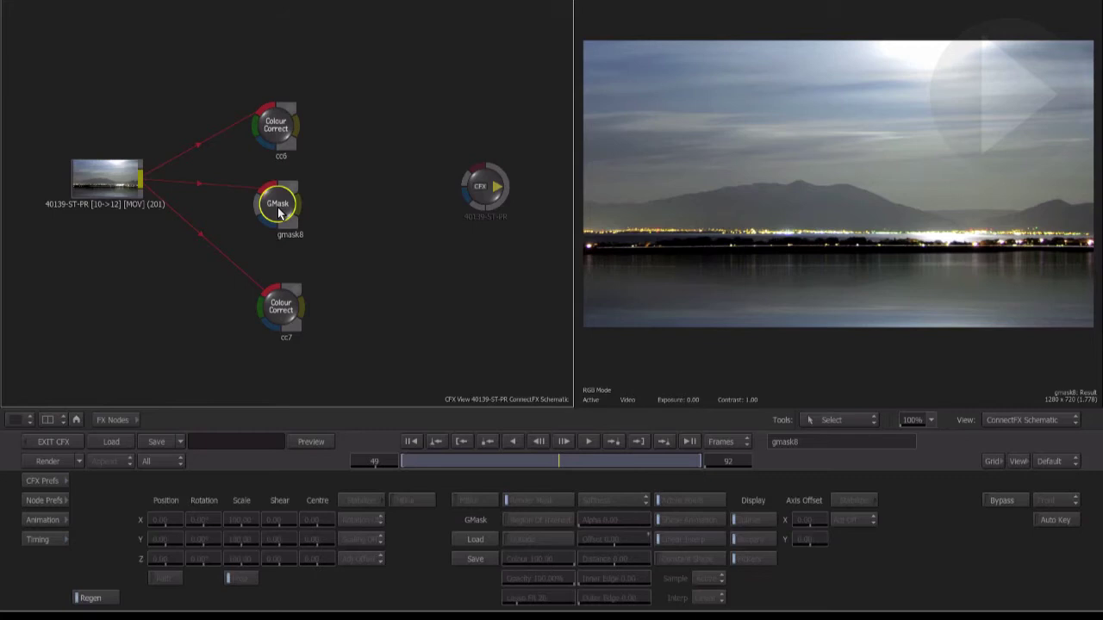
{"action": "left_click", "coordinate": [859, 422]}
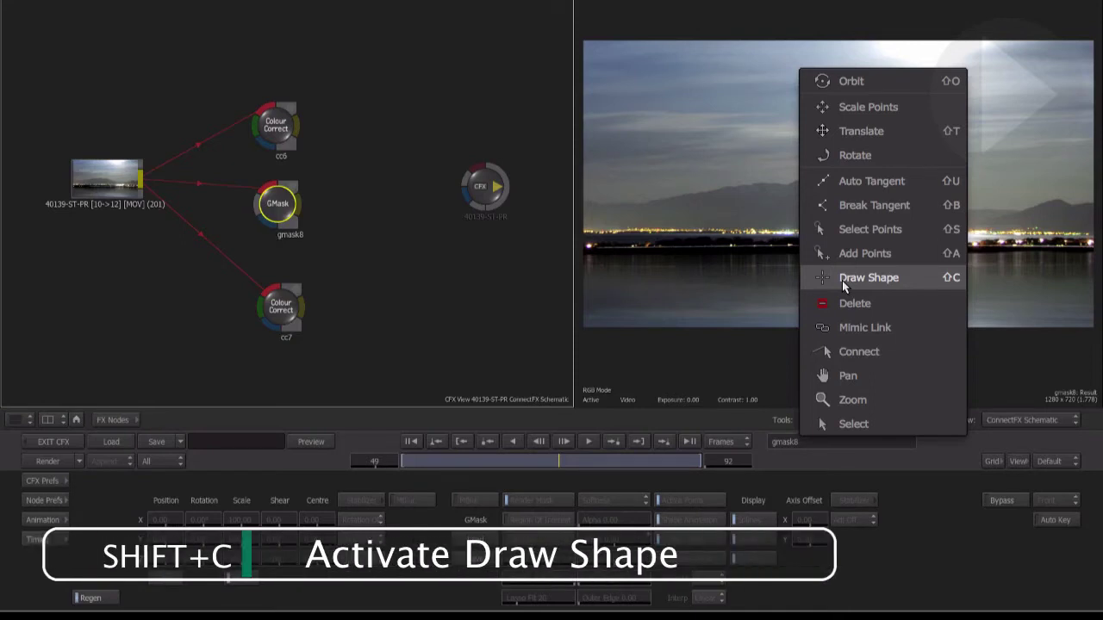
{"action": "left_click", "coordinate": [841, 280]}
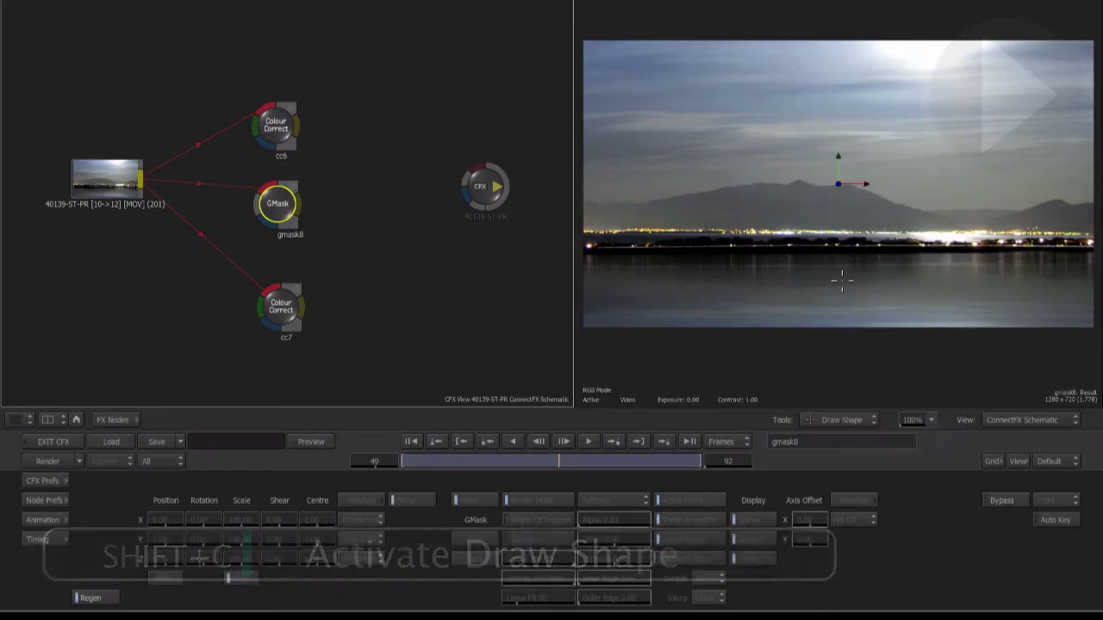
{"action": "left_click", "coordinate": [836, 85]}
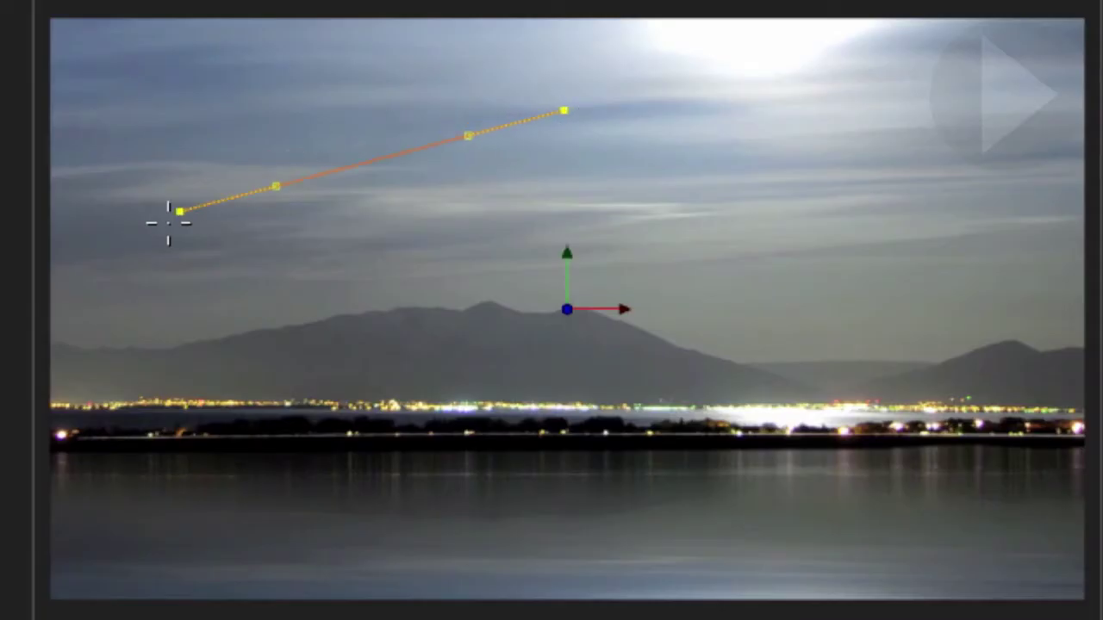
{"action": "left_click_drag", "start_coordinate": [134, 267], "coordinate": [92, 324]}
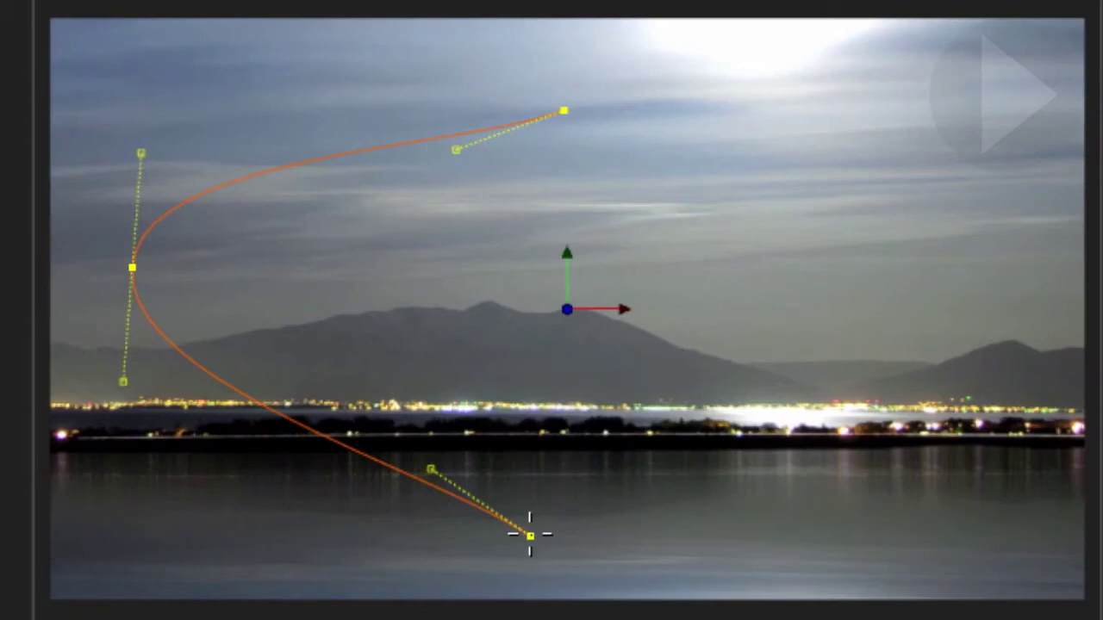
{"action": "left_click_drag", "start_coordinate": [530, 536], "coordinate": [683, 533]}
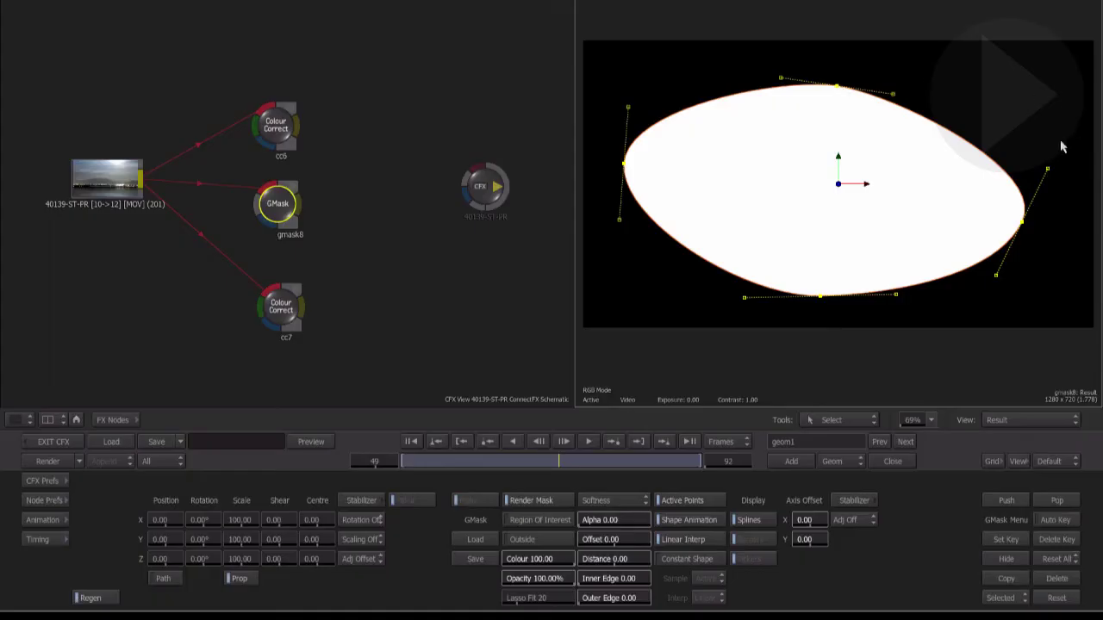
Reshape the oval's tangent handles, then set softness Offset to -182 and proportional Scale to 96.
{"action": "left_click_drag", "start_coordinate": [1046, 169], "coordinate": [1034, 128]}
{"action": "left_click_drag", "start_coordinate": [618, 226], "coordinate": [627, 256]}
{"action": "left_click_drag", "start_coordinate": [892, 94], "coordinate": [897, 90]}
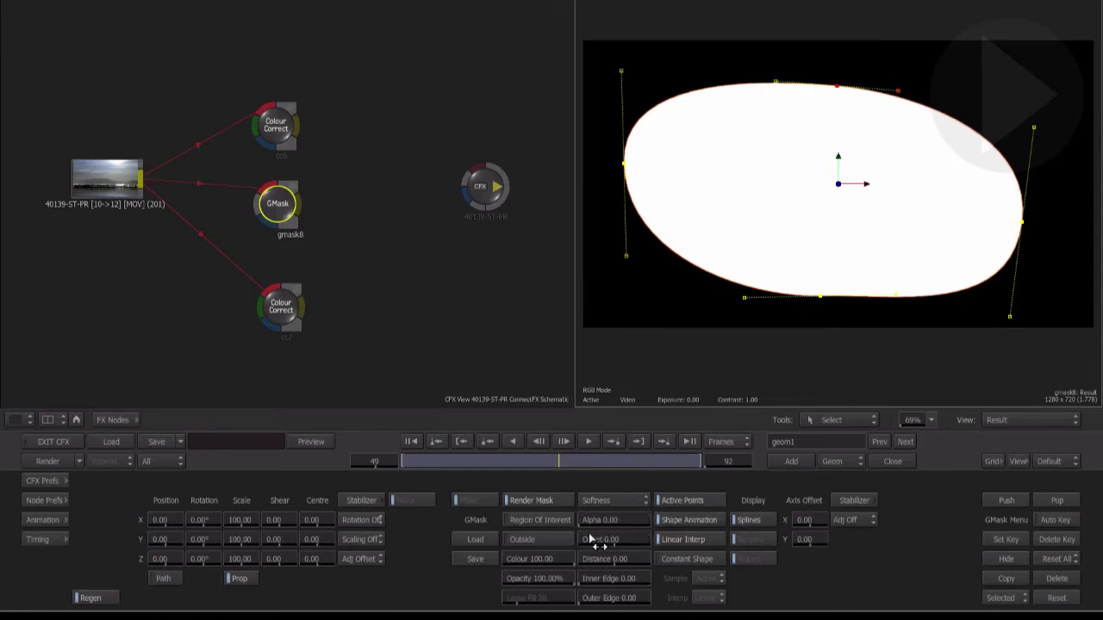
{"action": "left_click_drag", "start_coordinate": [606, 540], "coordinate": [8, 540]}
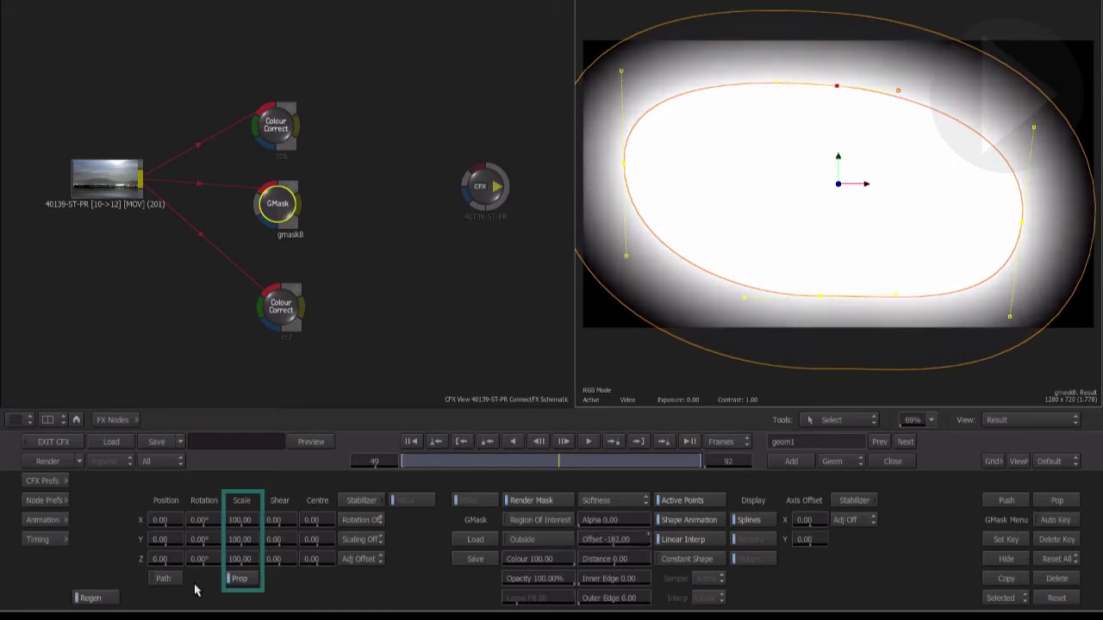
{"action": "left_click_drag", "start_coordinate": [254, 519], "coordinate": [236, 505]}
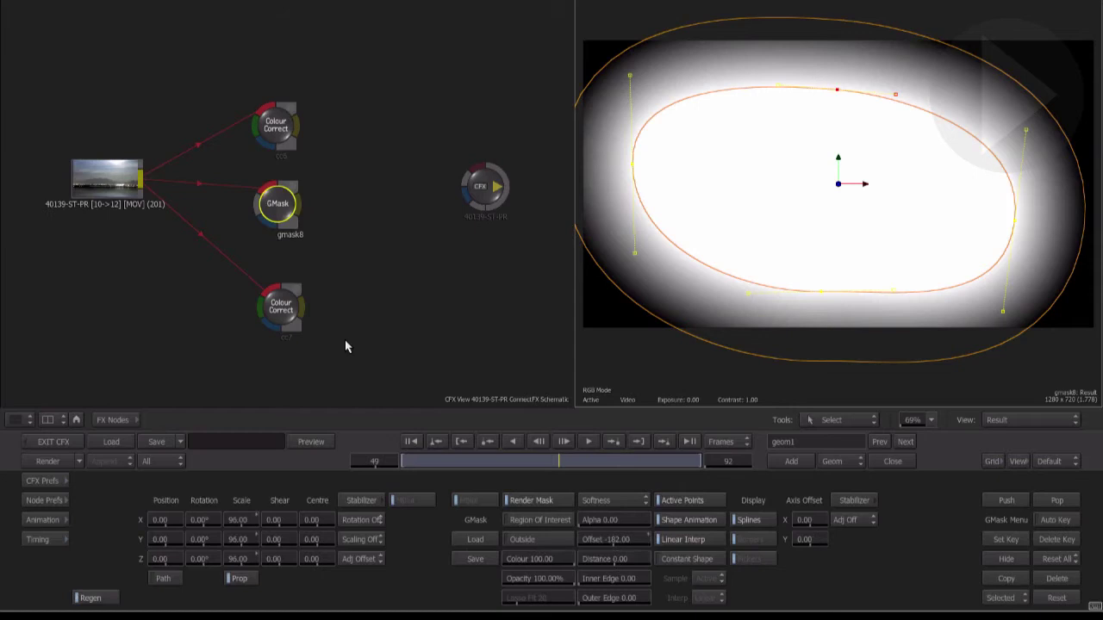
Switch to a layout with the schematic above two side-by-side viewers, fitted to the frame.
{"action": "key", "text": "alt+3"}
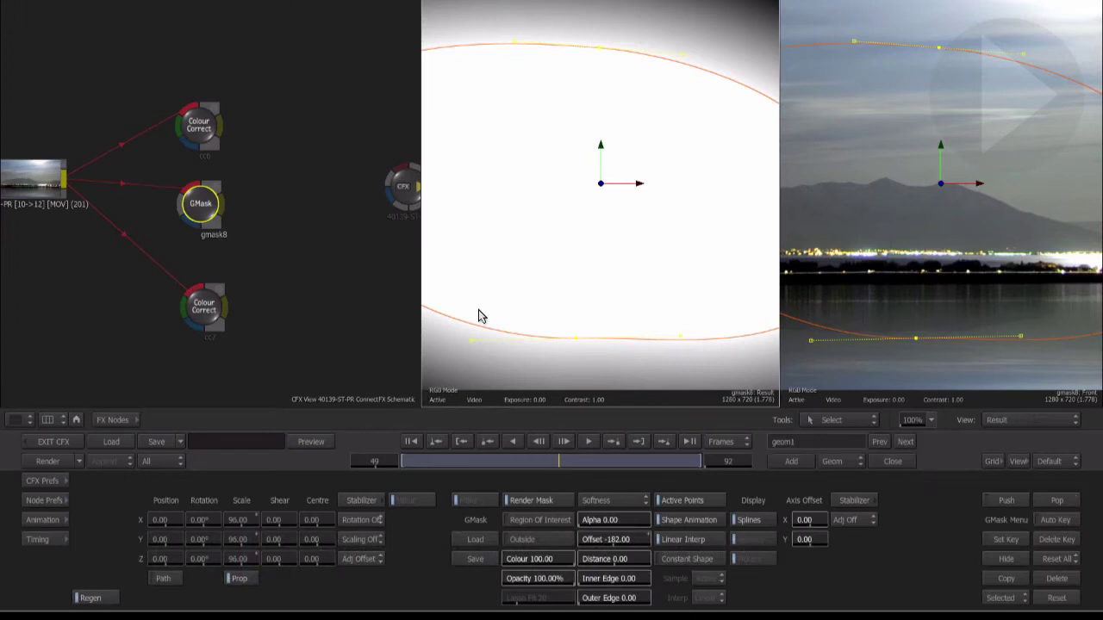
{"action": "key", "text": "f"}
{"action": "key", "text": "f"}
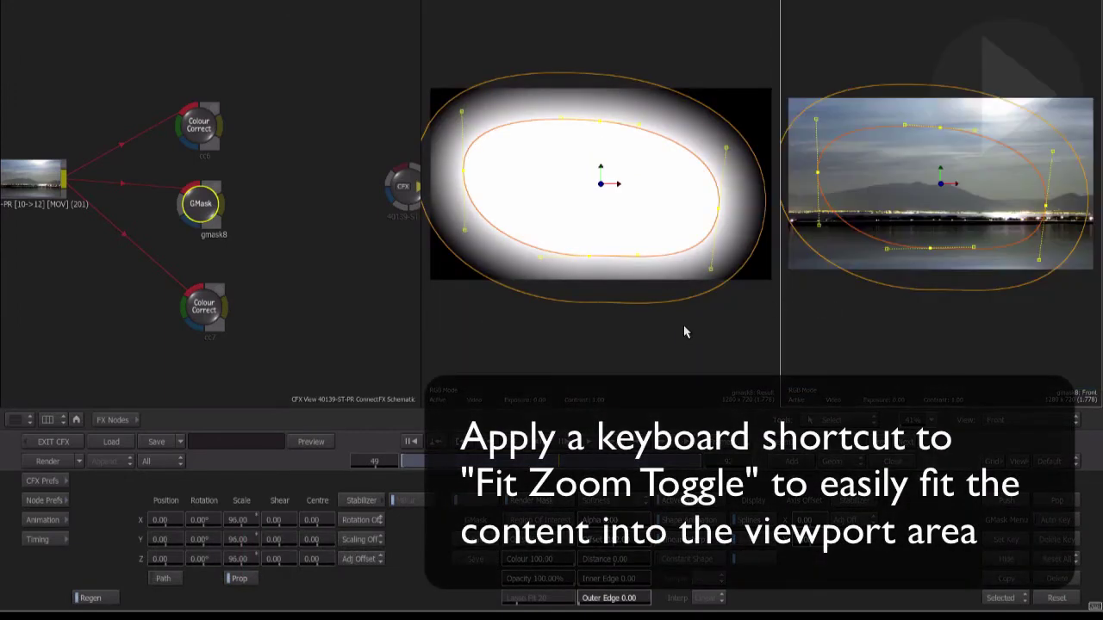
{"action": "key", "text": "alt+4"}
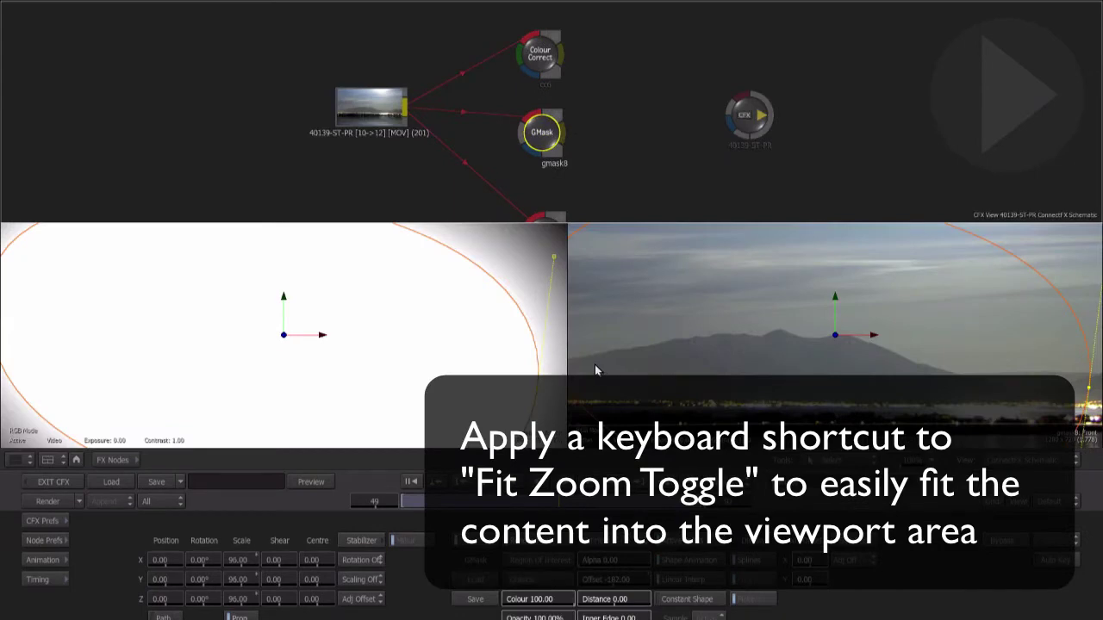
Fit both viewers, show the gmask8 Result on the left and CFX Result on the right.
{"action": "key", "text": "f"}
{"action": "key", "text": "f"}
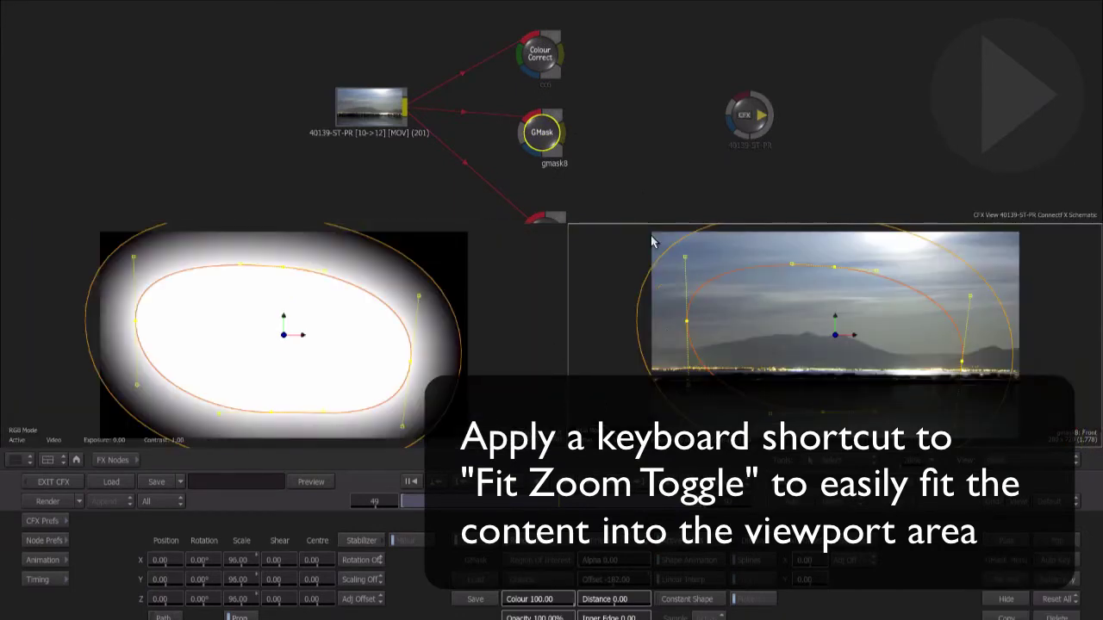
{"action": "key", "text": "f"}
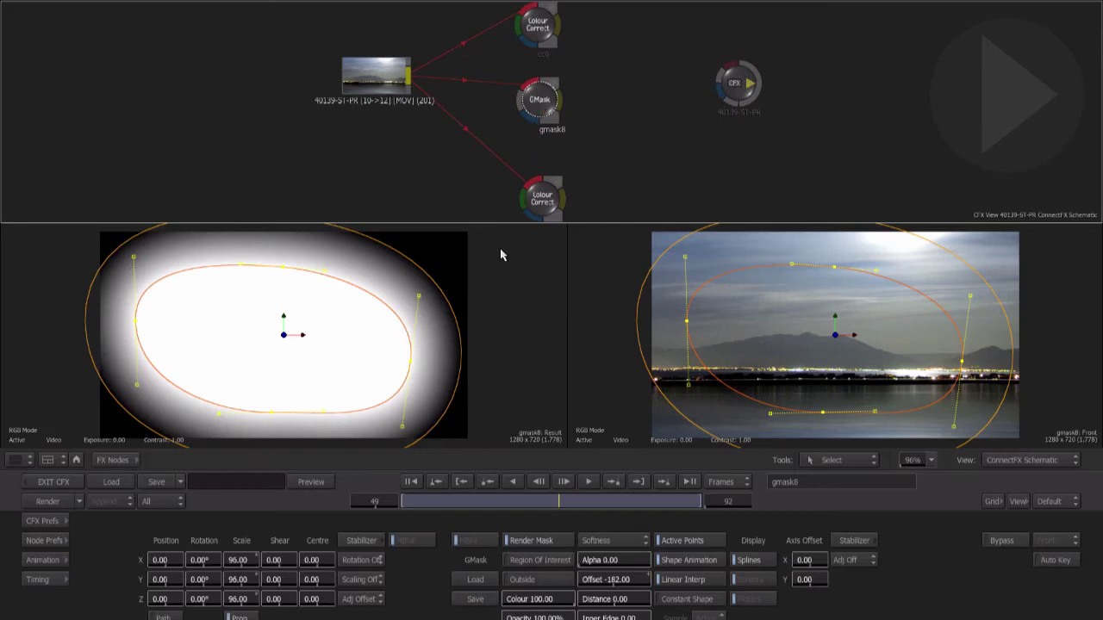
{"action": "key", "text": "F4"}
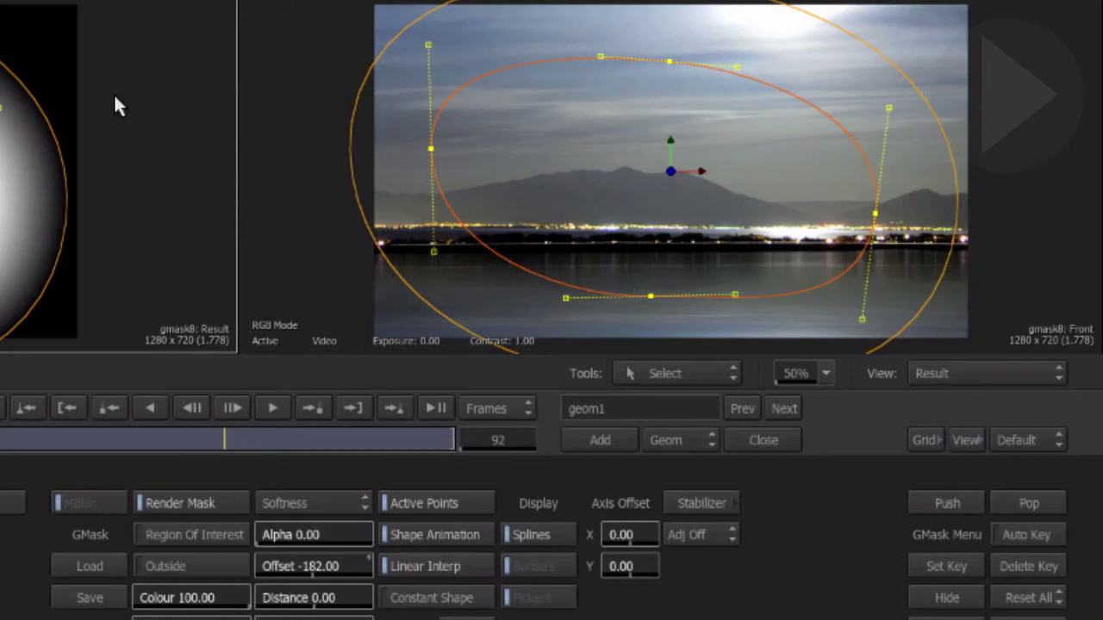
{"action": "left_click", "coordinate": [284, 132]}
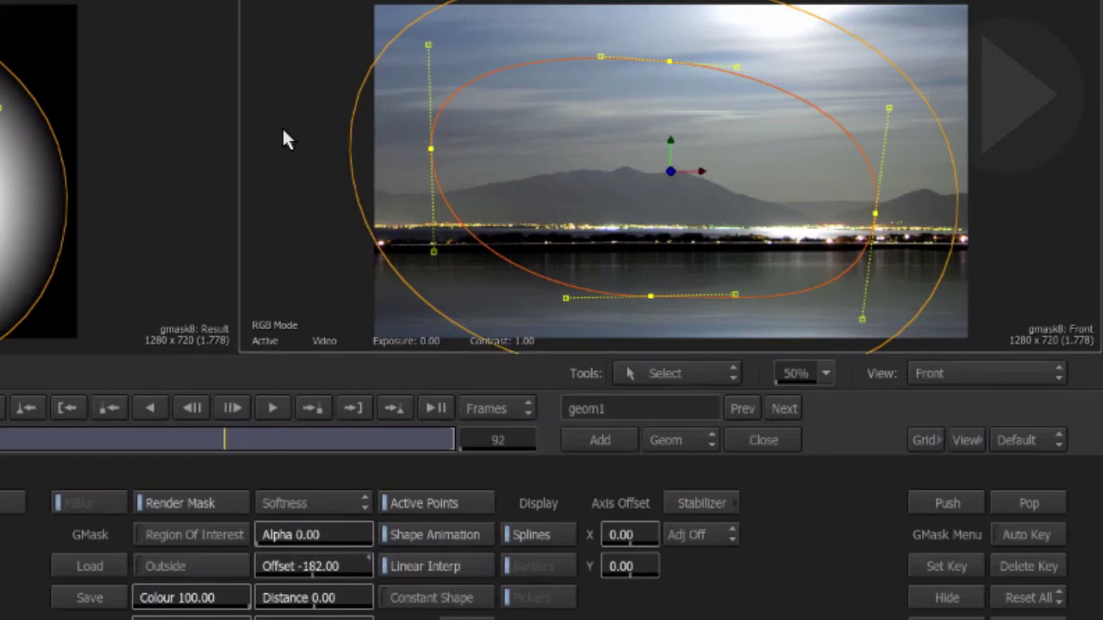
{"action": "left_click", "coordinate": [966, 359]}
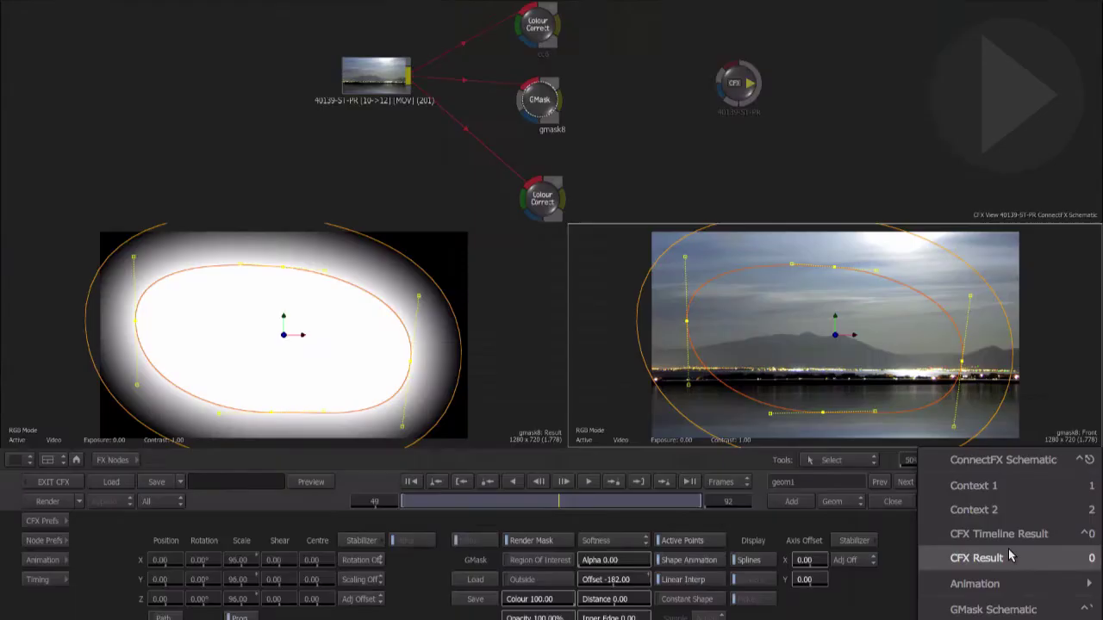
{"action": "left_click", "coordinate": [1012, 557]}
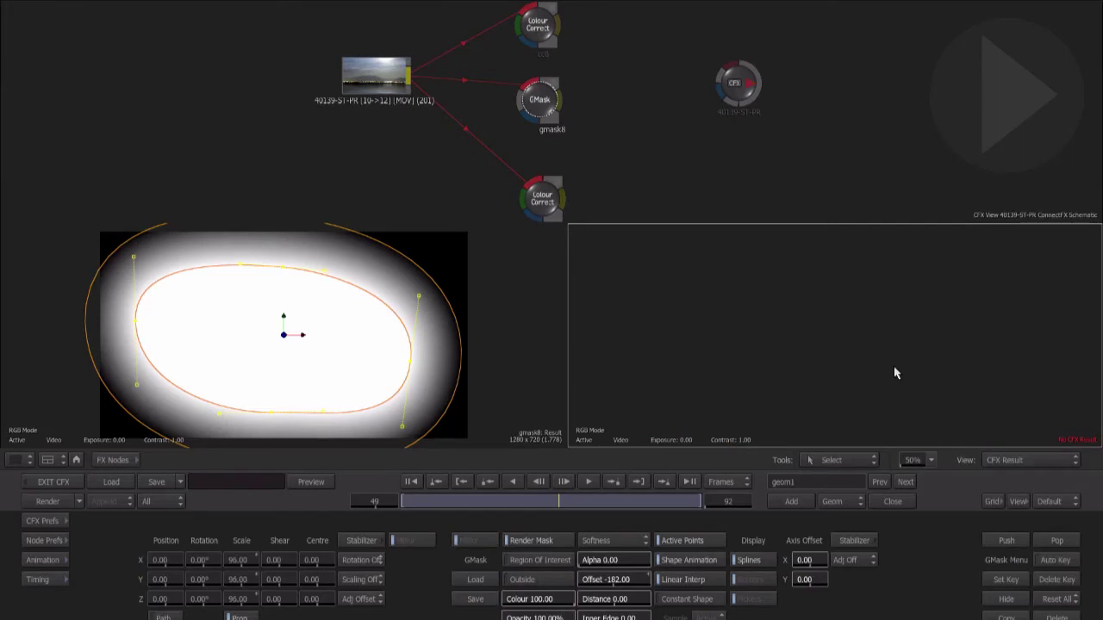
Add Blend & Comp node blendcomp9, feed both Colour Correct nodes into it, and wire it to the CFX output.
{"action": "left_click", "coordinate": [124, 459]}
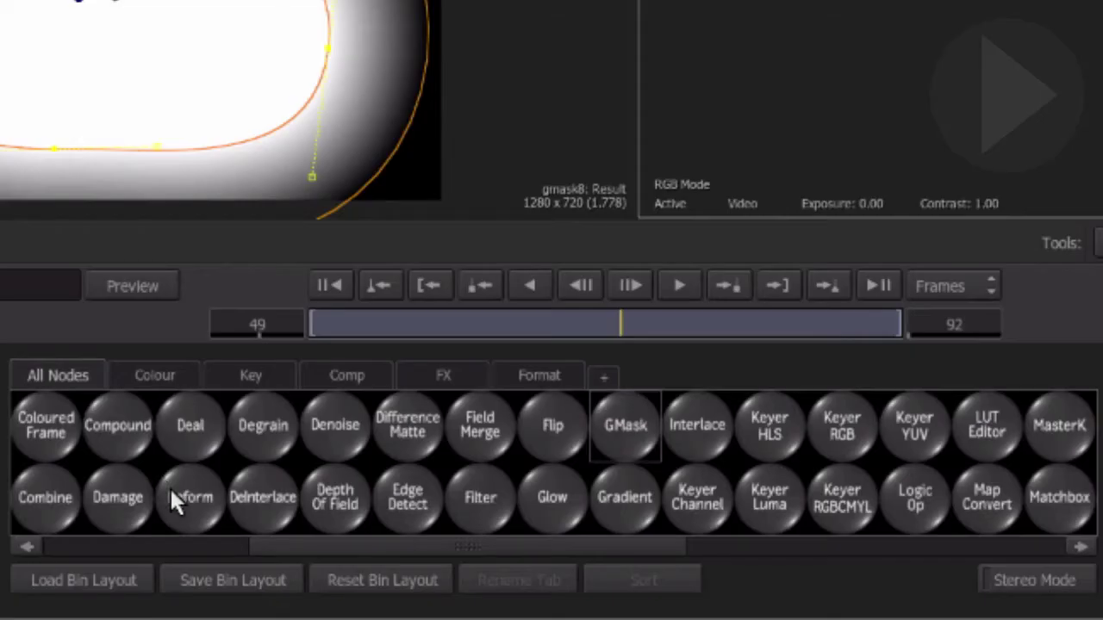
{"action": "key", "text": "b"}
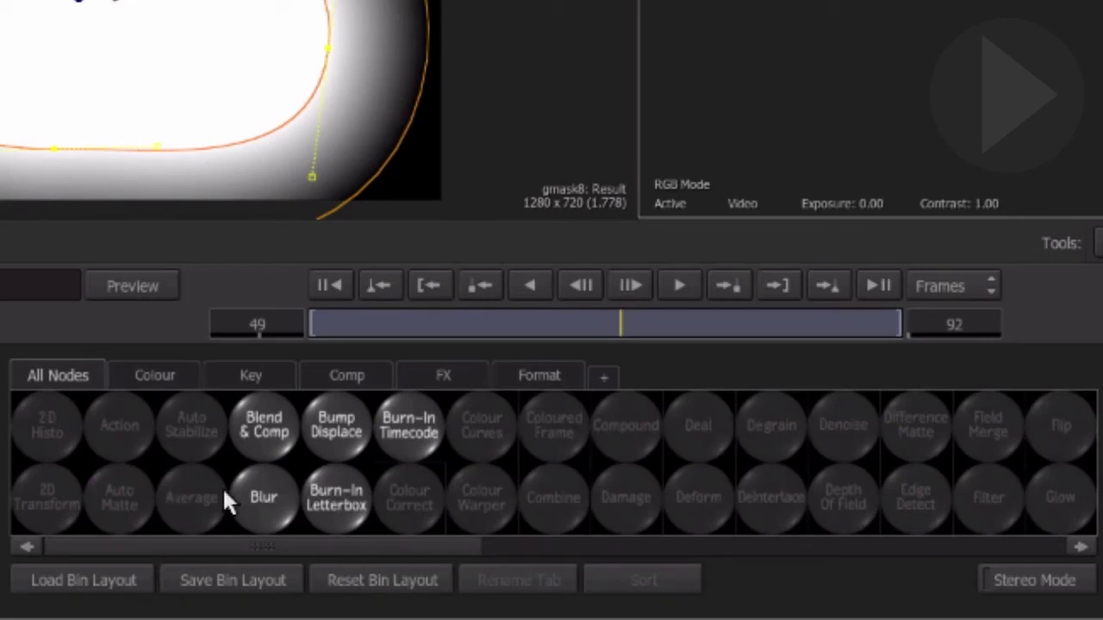
{"action": "left_click_drag", "start_coordinate": [266, 434], "coordinate": [659, 102]}
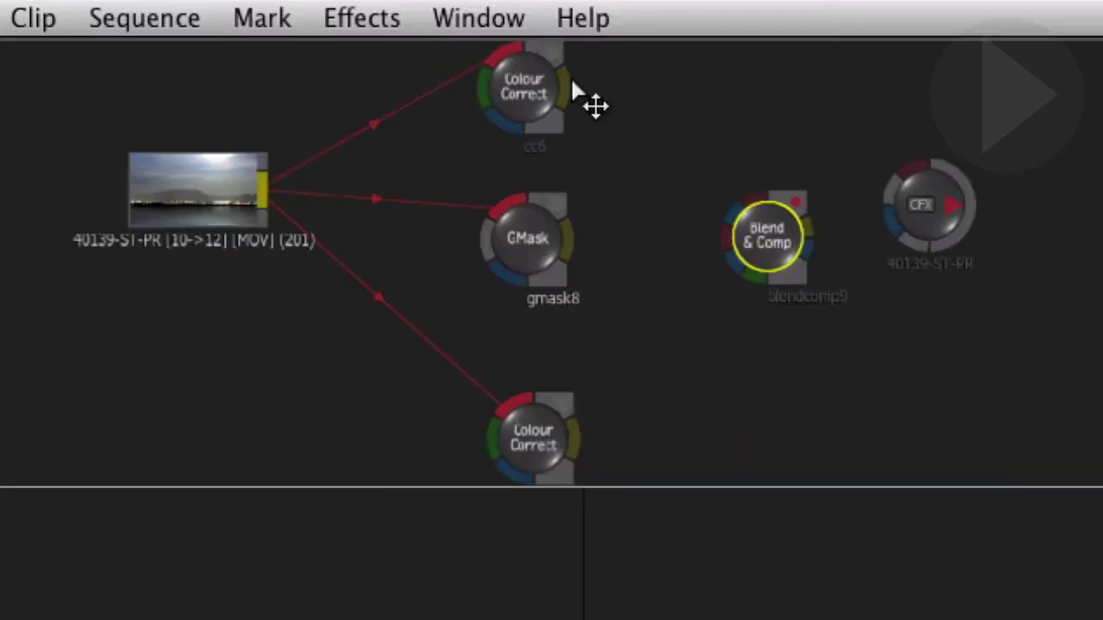
{"action": "left_click", "coordinate": [758, 208]}
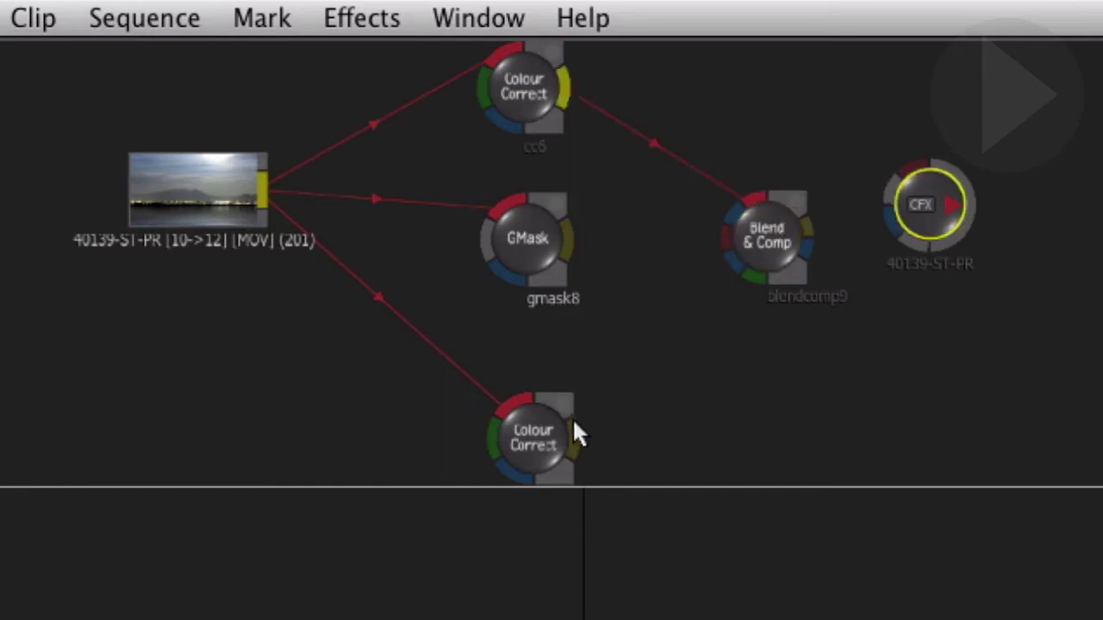
{"action": "left_click_drag", "start_coordinate": [574, 423], "coordinate": [757, 274]}
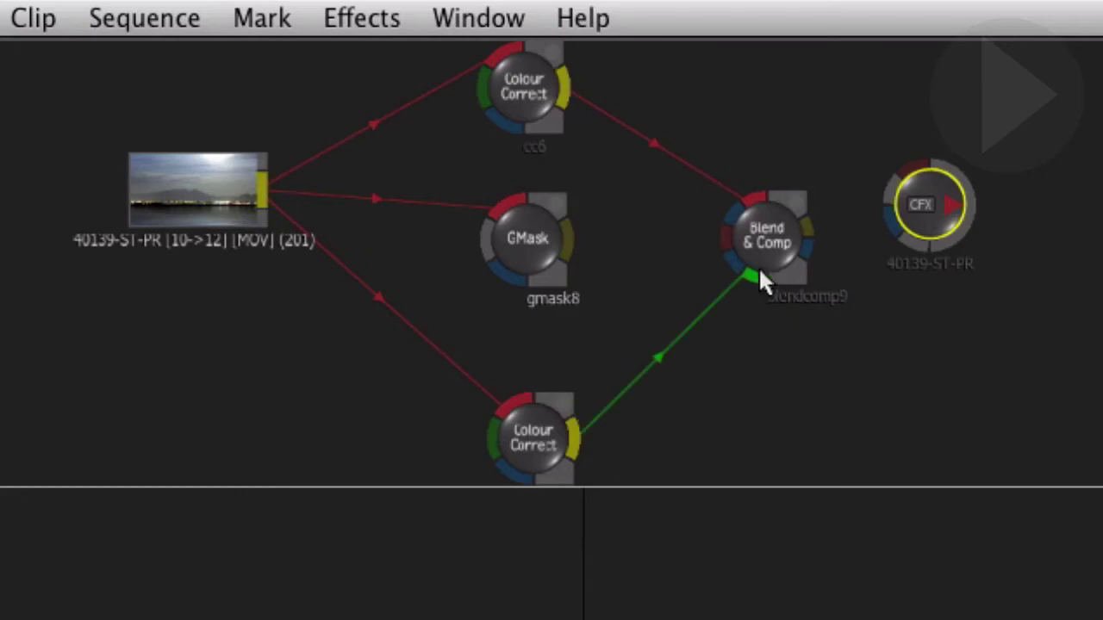
{"action": "left_click_drag", "start_coordinate": [812, 228], "coordinate": [923, 210]}
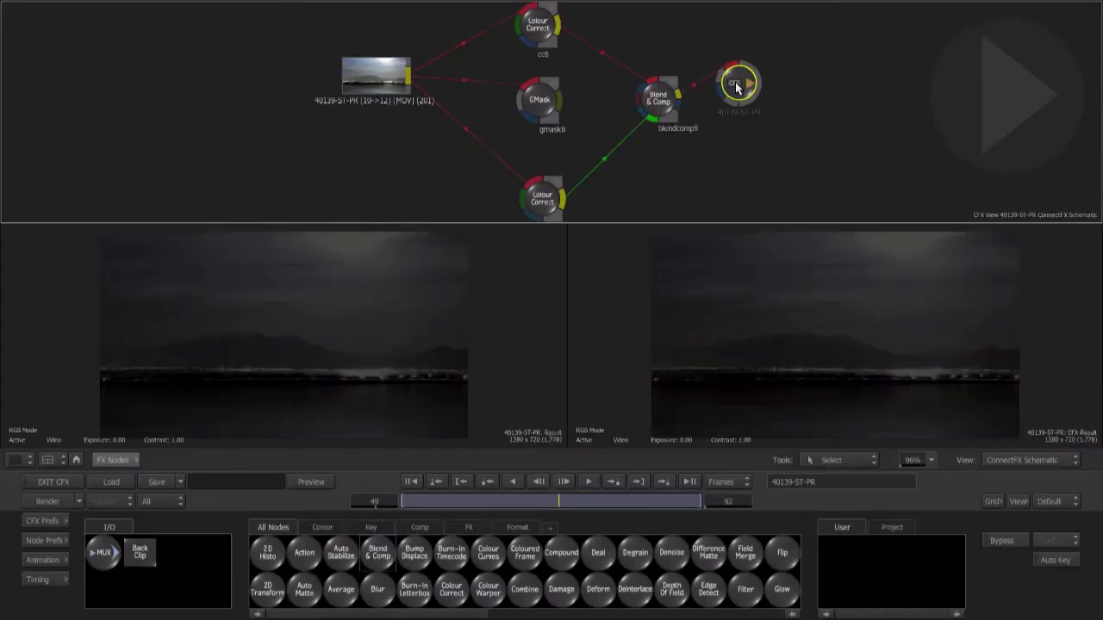
{"action": "left_click_drag", "start_coordinate": [736, 86], "coordinate": [774, 104]}
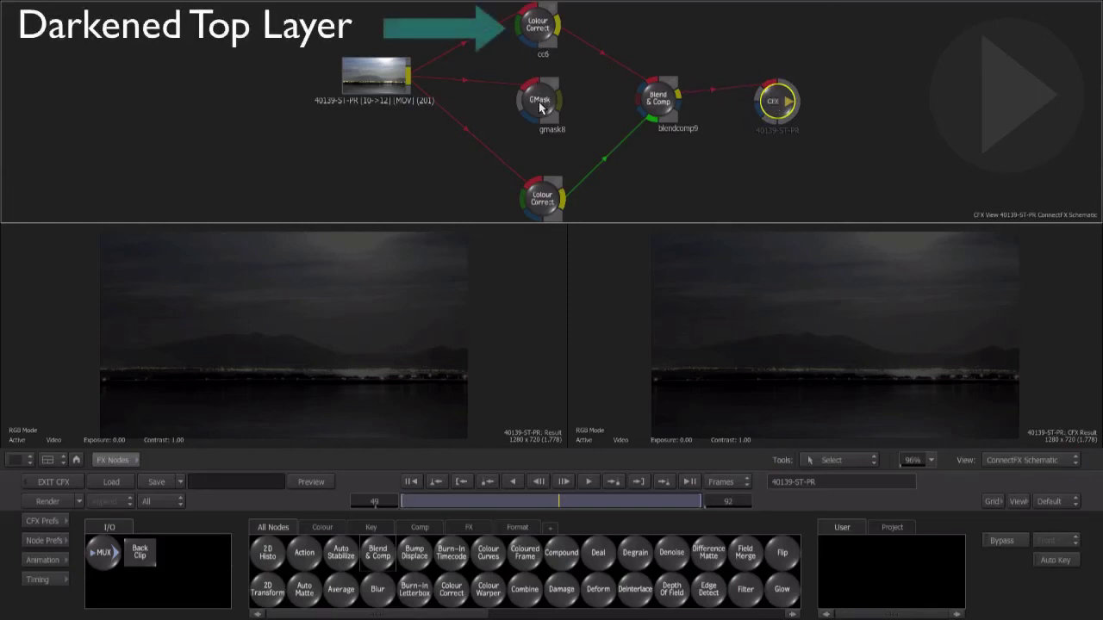
Compare the darkened and original branches, then wire the GMask oval into blendcomp9's mask input.
{"action": "left_click", "coordinate": [538, 26]}
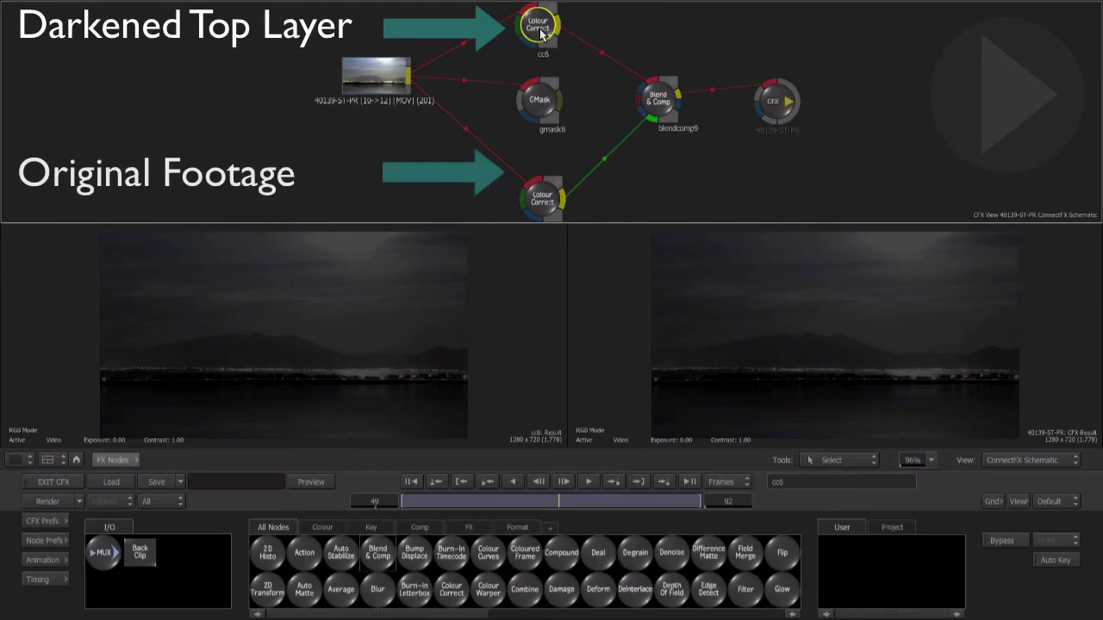
{"action": "left_click", "coordinate": [540, 198]}
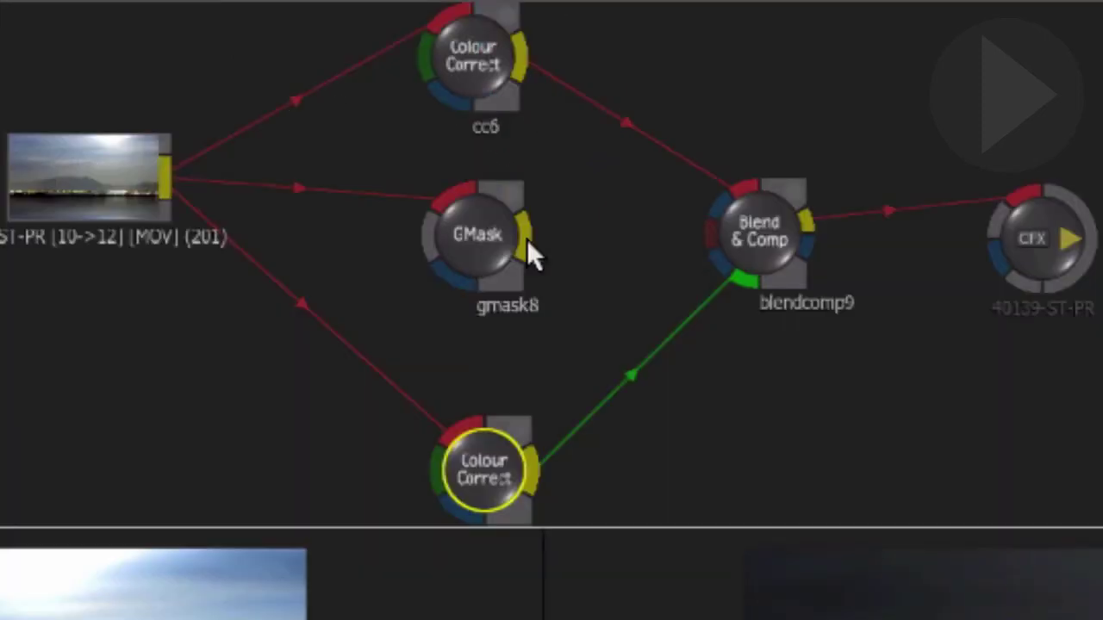
{"action": "left_click_drag", "start_coordinate": [577, 230], "coordinate": [720, 201]}
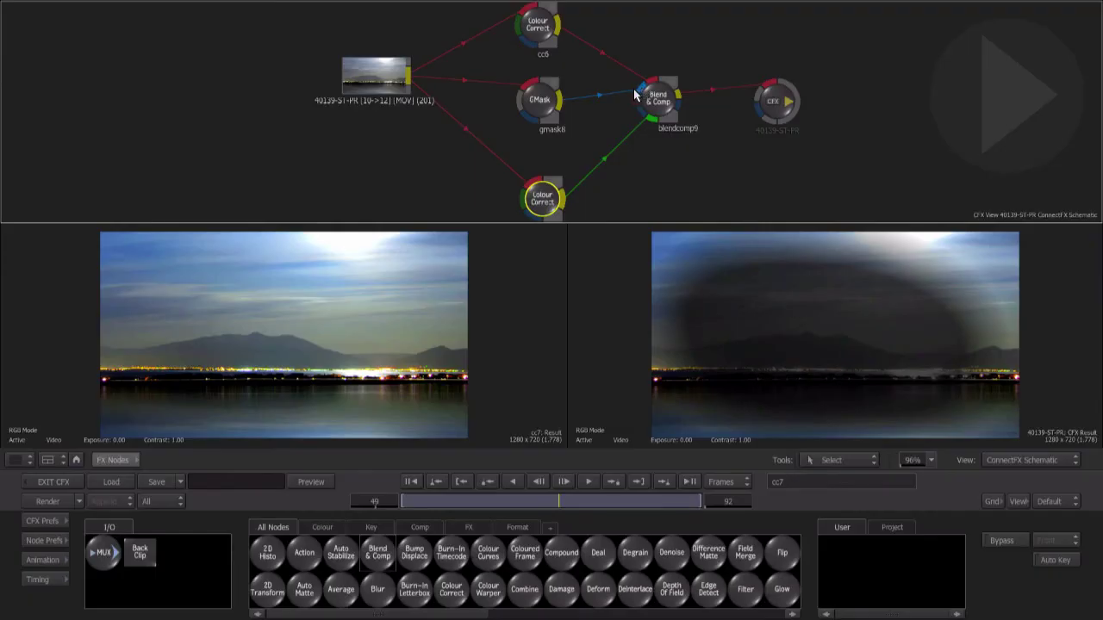
Set the gmask8 oval to Outside so the darkening surrounds a bright lake centre.
{"action": "double_click", "coordinate": [540, 102]}
{"action": "double_click", "coordinate": [542, 199]}
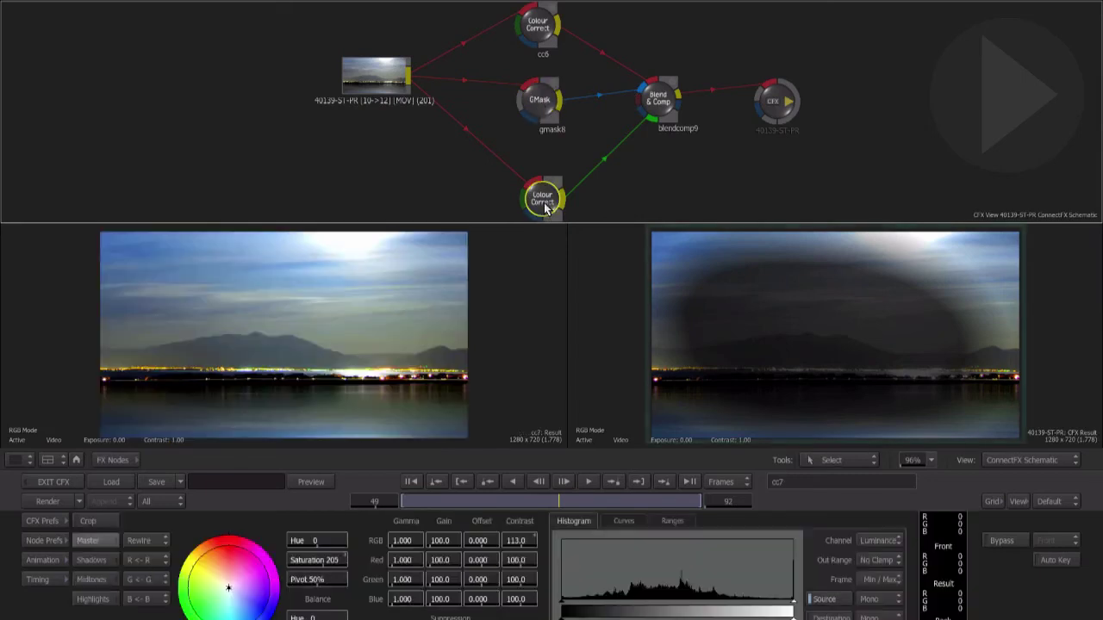
{"action": "double_click", "coordinate": [542, 100]}
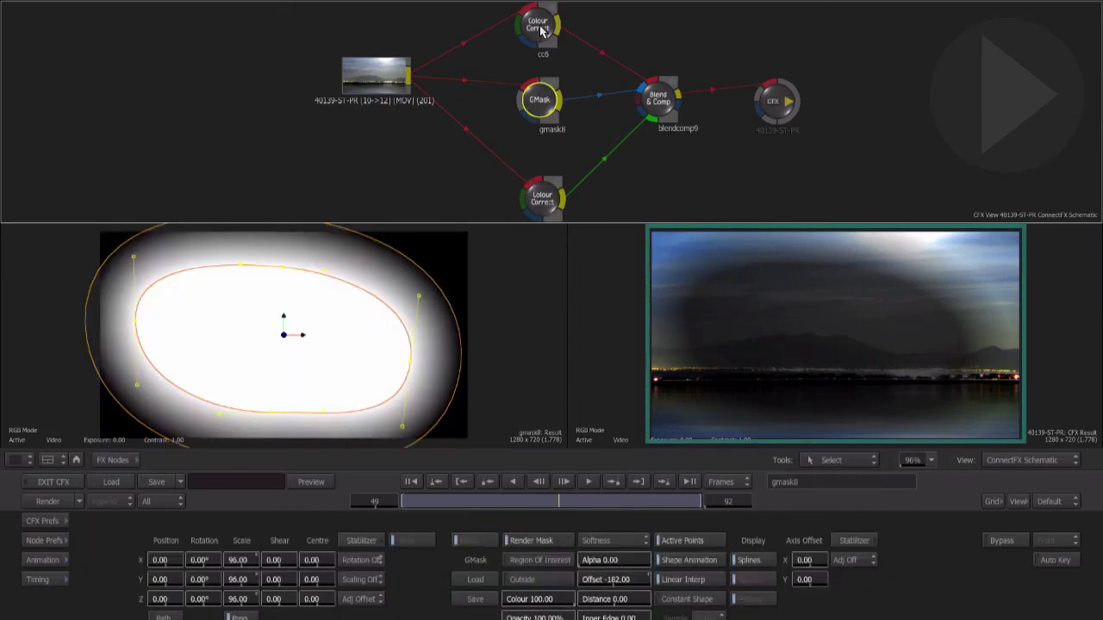
{"action": "double_click", "coordinate": [541, 38]}
{"action": "double_click", "coordinate": [540, 100]}
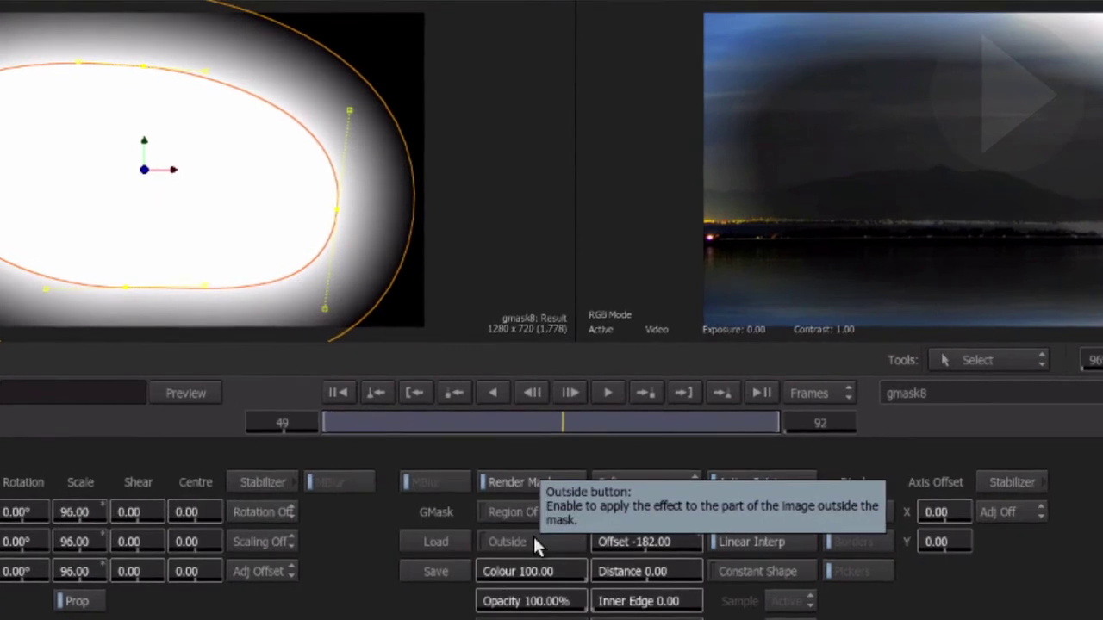
{"action": "left_click", "coordinate": [534, 539]}
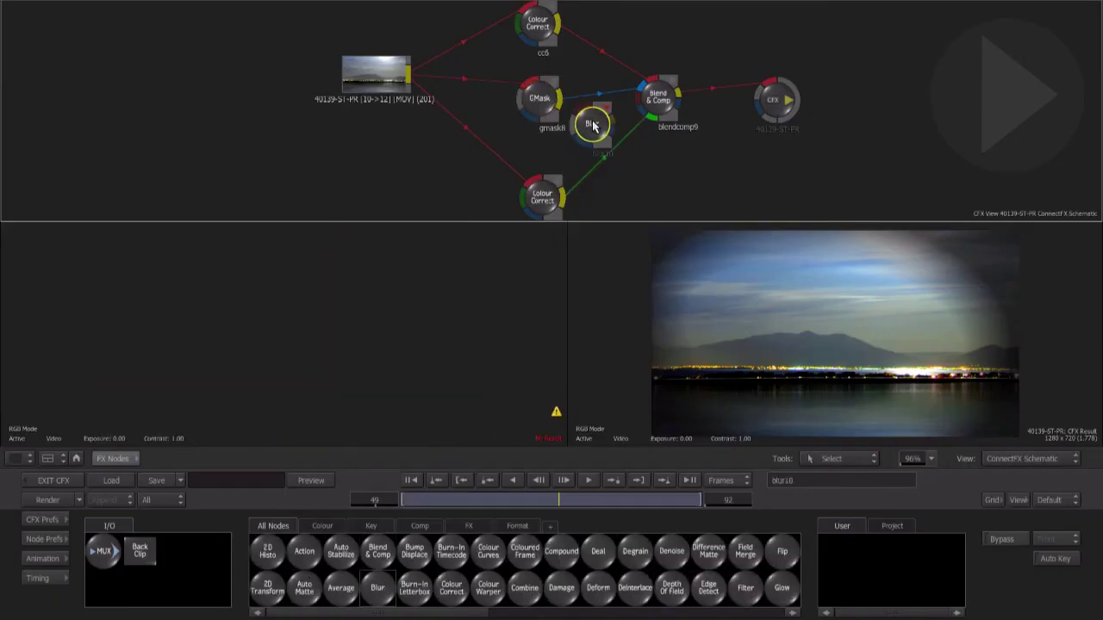
Insert blur10 between gmask8 and blendcomp9 with Width and Height 84.50.
{"action": "left_click", "coordinate": [594, 98]}
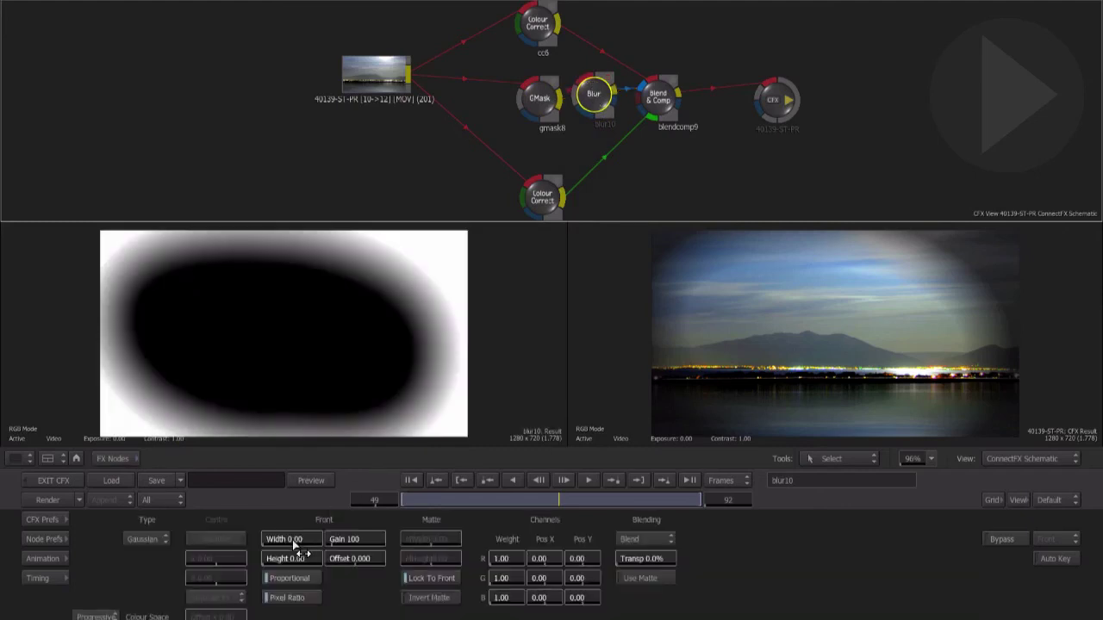
{"action": "left_click_drag", "start_coordinate": [376, 538], "coordinate": [490, 530]}
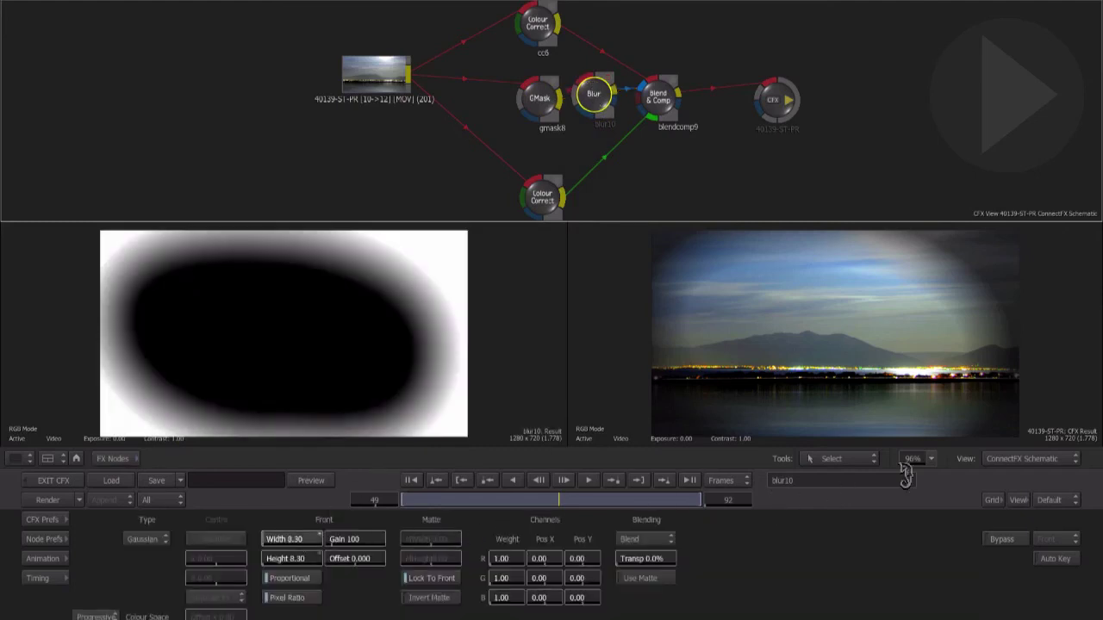
{"action": "left_click_drag", "start_coordinate": [278, 538], "coordinate": [284, 539]}
{"action": "left_click", "coordinate": [284, 540]}
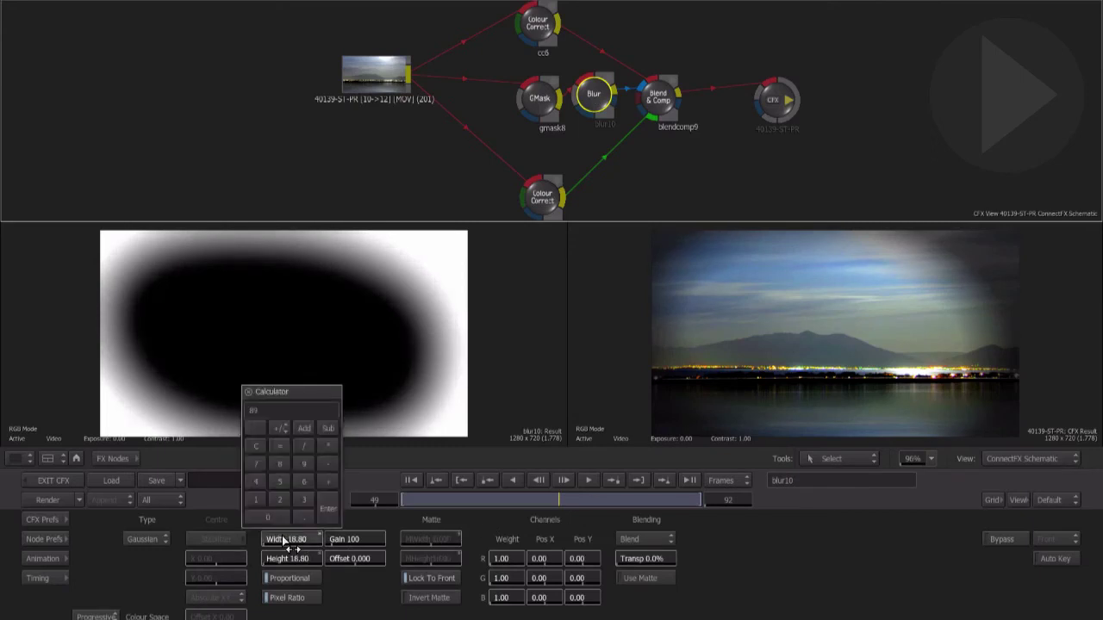
{"action": "key", "text": "Return"}
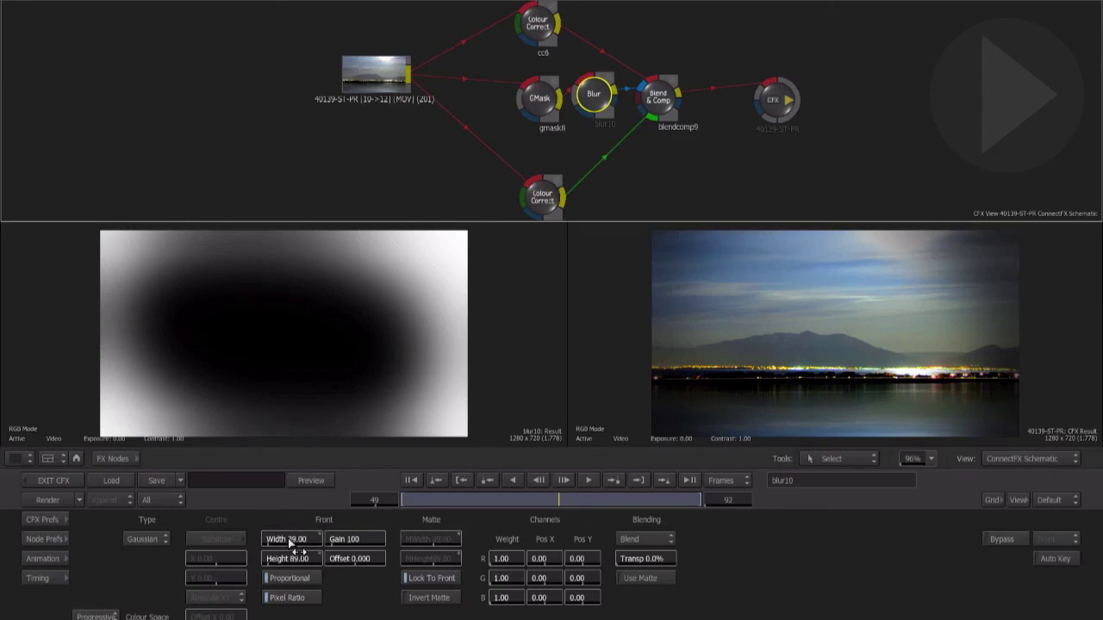
{"action": "left_click_drag", "start_coordinate": [290, 541], "coordinate": [218, 534]}
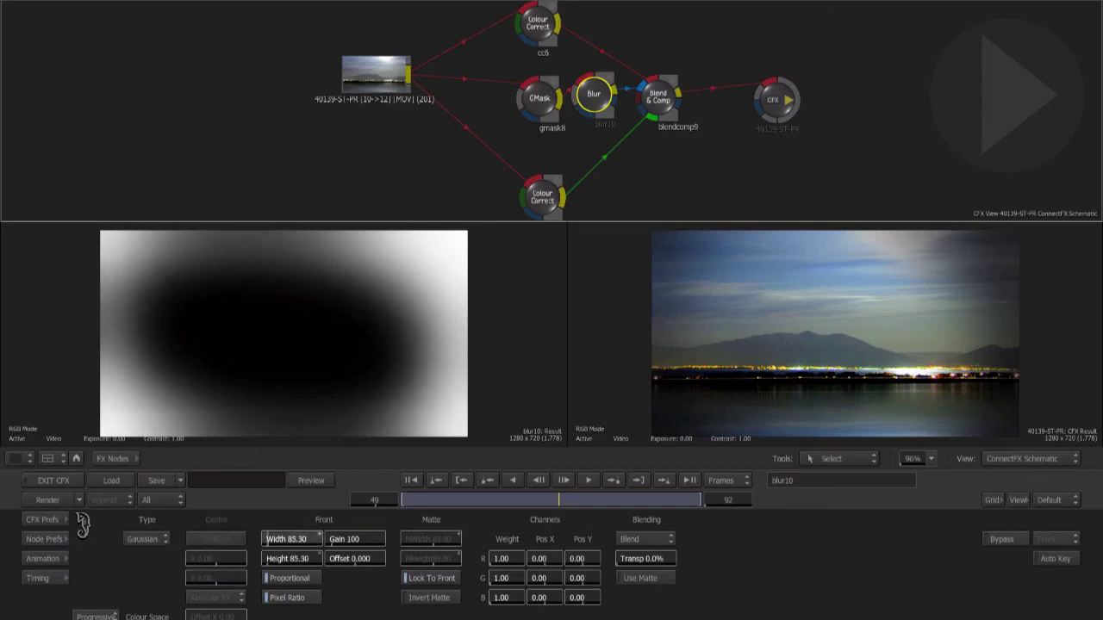
{"action": "left_click_drag", "start_coordinate": [82, 526], "coordinate": [96, 538]}
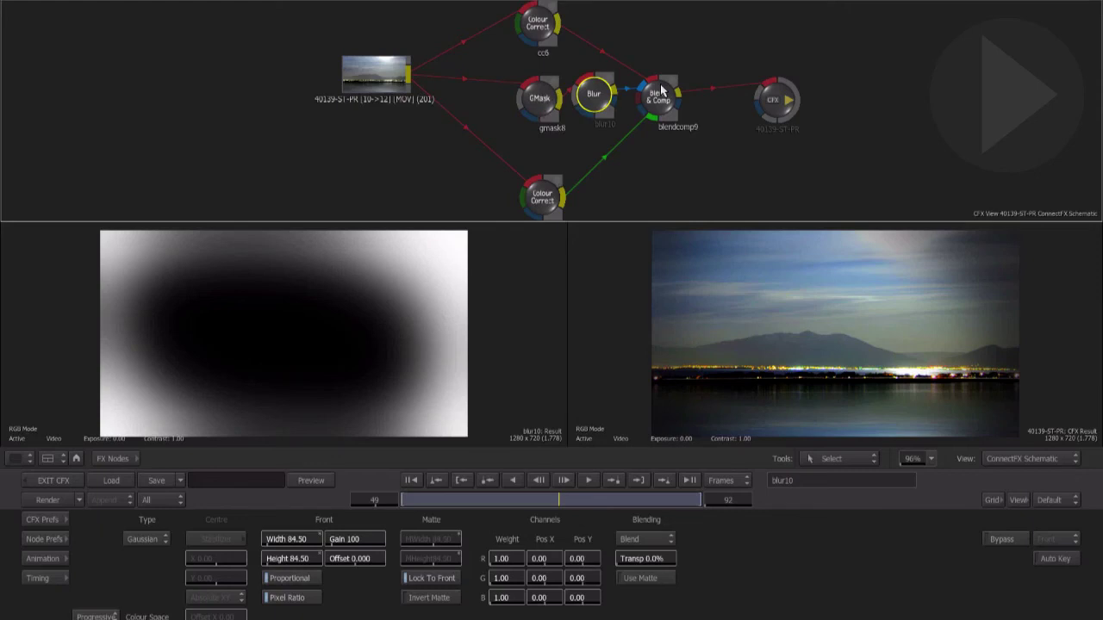
{"action": "left_click_drag", "start_coordinate": [664, 90], "coordinate": [708, 87]}
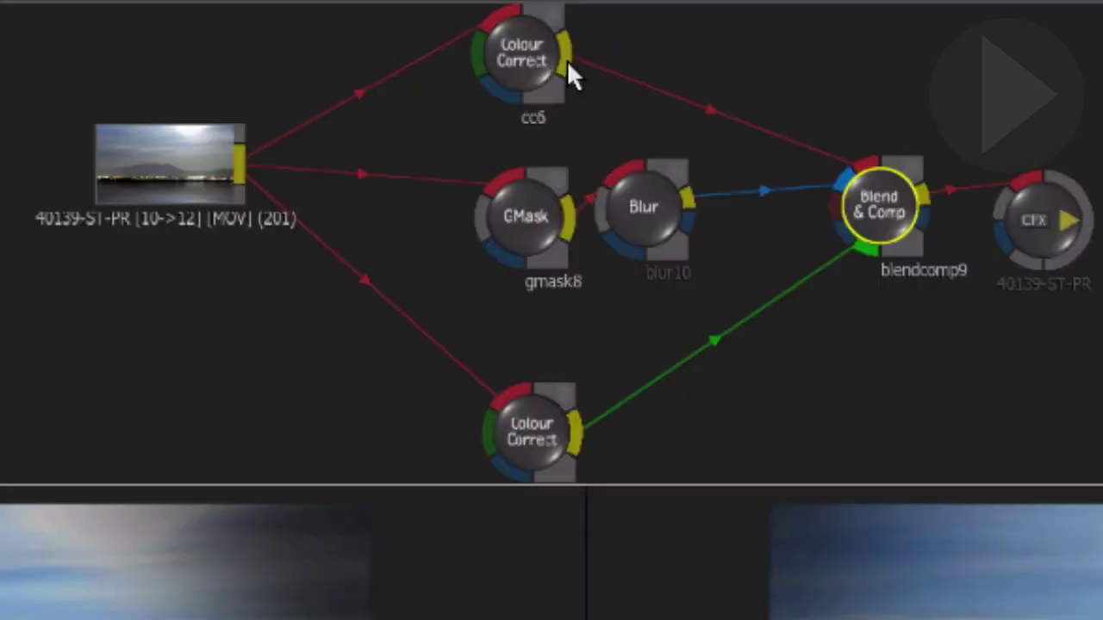
Turn on result thumbnails for the darkened, original, mask and blend nodes, shifting blend and output right.
{"action": "left_click", "coordinate": [566, 60]}
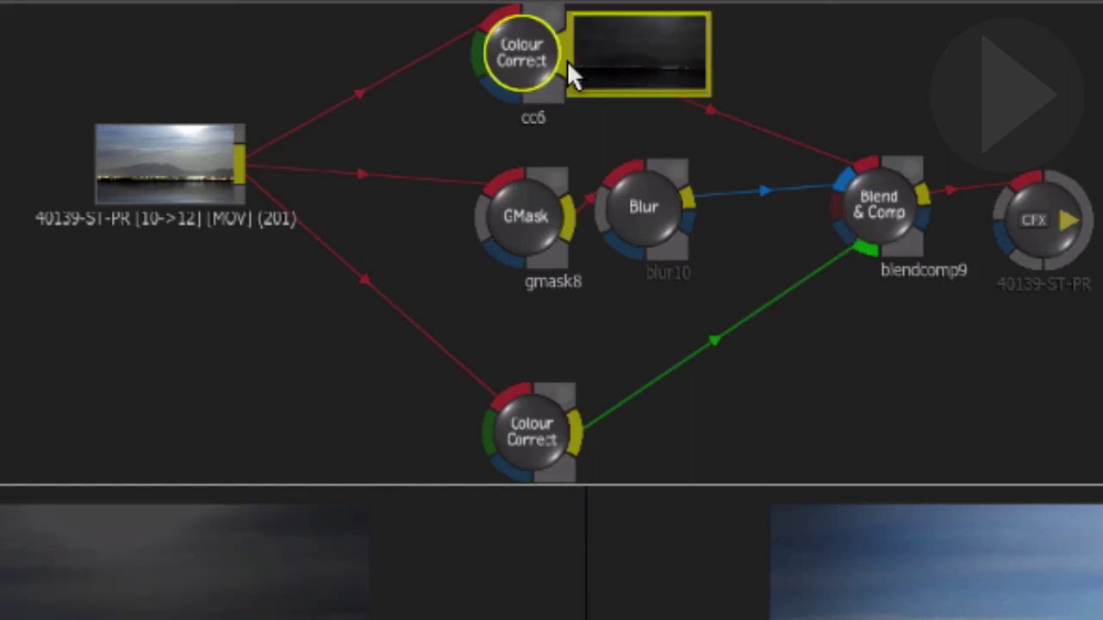
{"action": "left_click", "coordinate": [574, 422]}
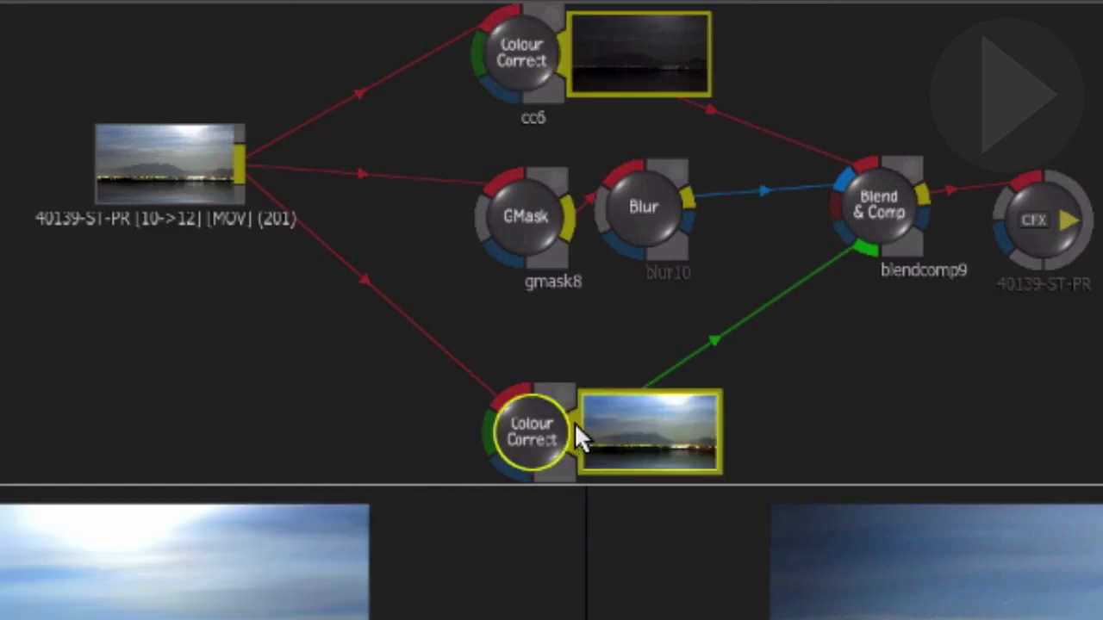
{"action": "left_click", "coordinate": [689, 197]}
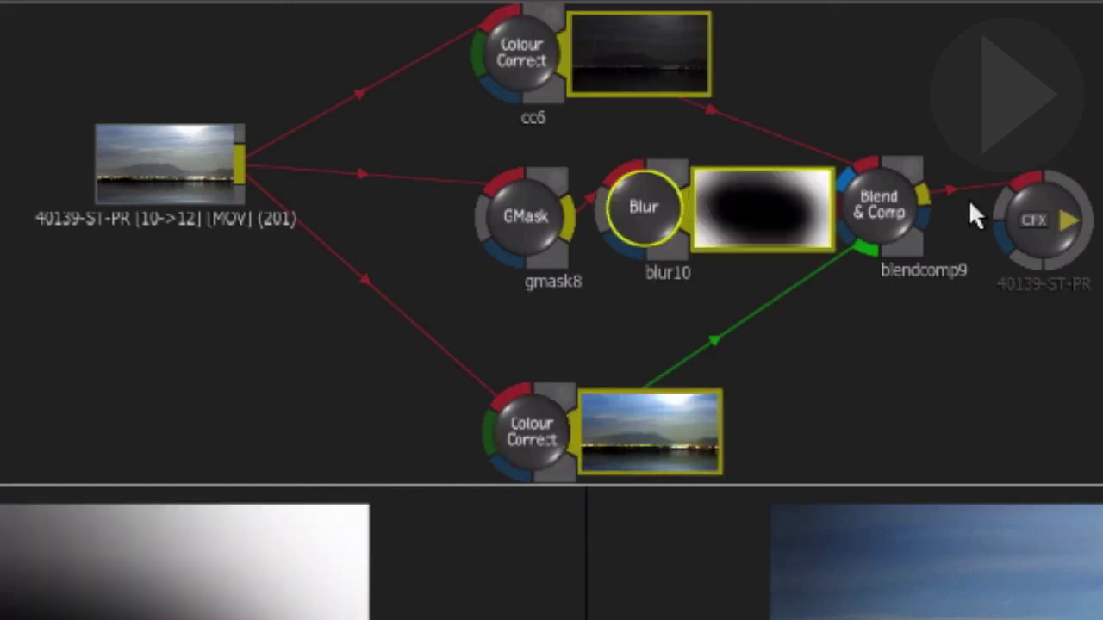
{"action": "left_click_drag", "start_coordinate": [1038, 220], "coordinate": [1101, 222]}
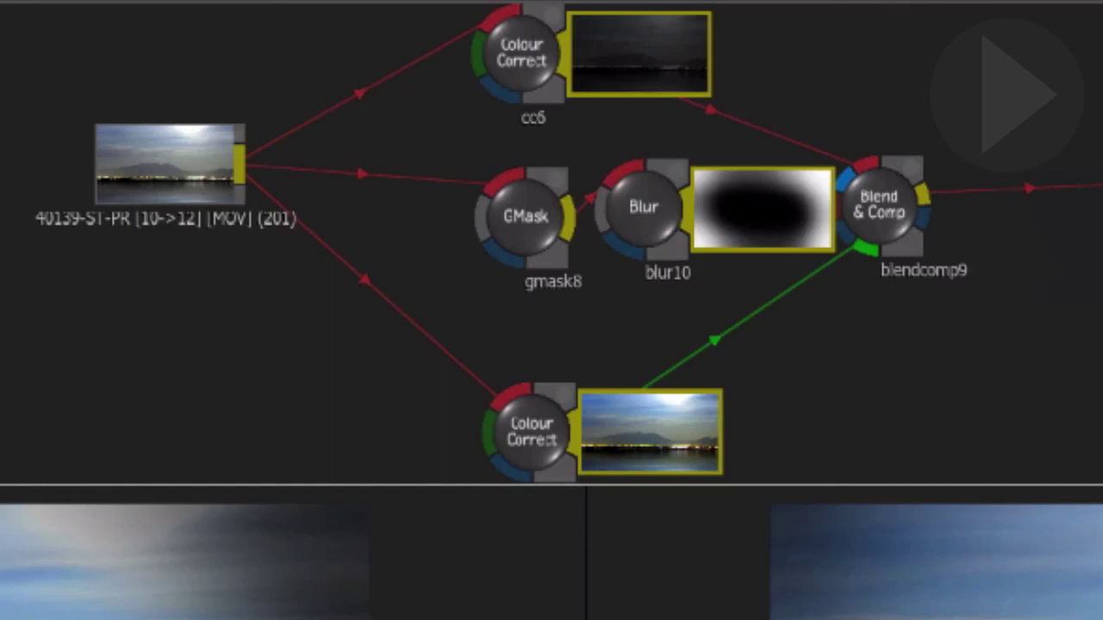
{"action": "left_click", "coordinate": [929, 192]}
{"action": "left_click_drag", "start_coordinate": [887, 197], "coordinate": [920, 197]}
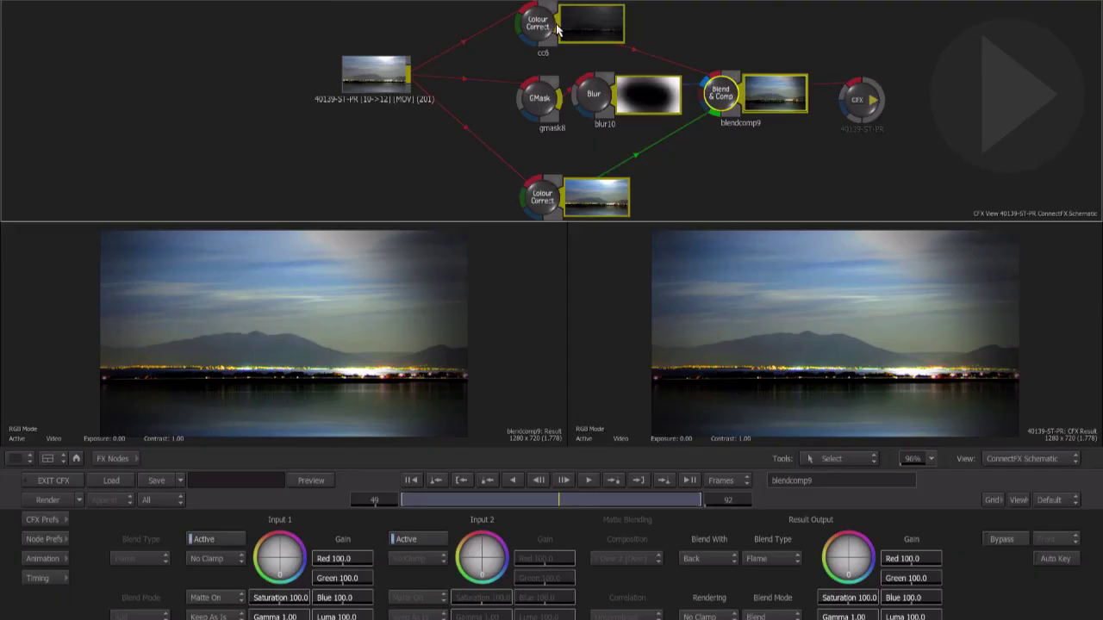
{"action": "left_click", "coordinate": [551, 57]}
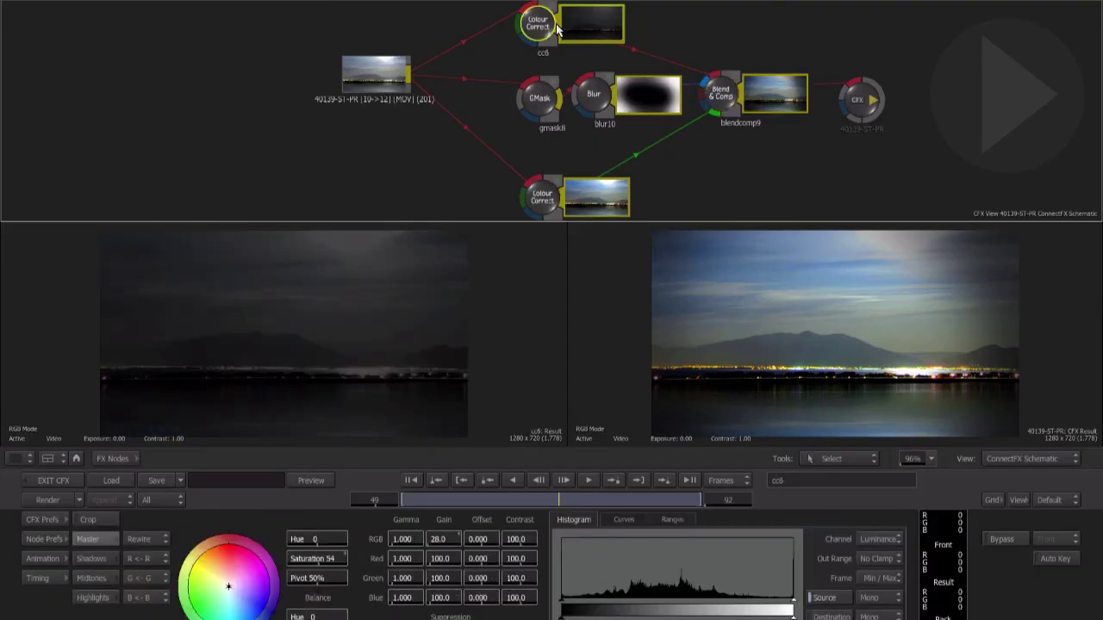
Exit ConnectFX to the ST020 - Master Edit timeline and play the vignetted lake shot.
{"action": "left_click", "coordinate": [53, 483]}
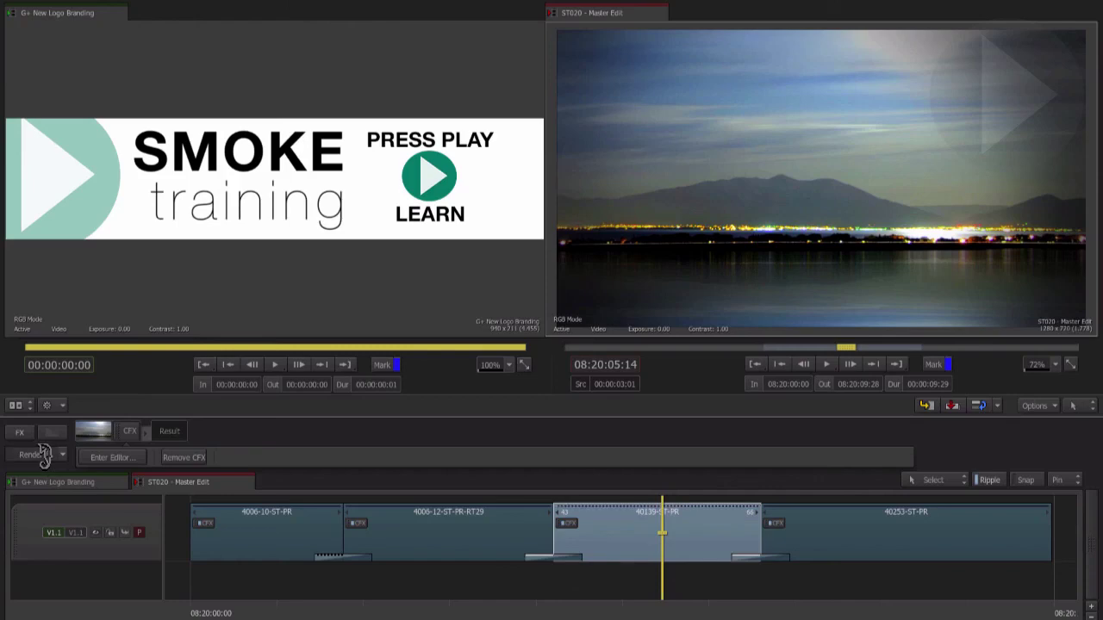
{"action": "key", "text": "space"}
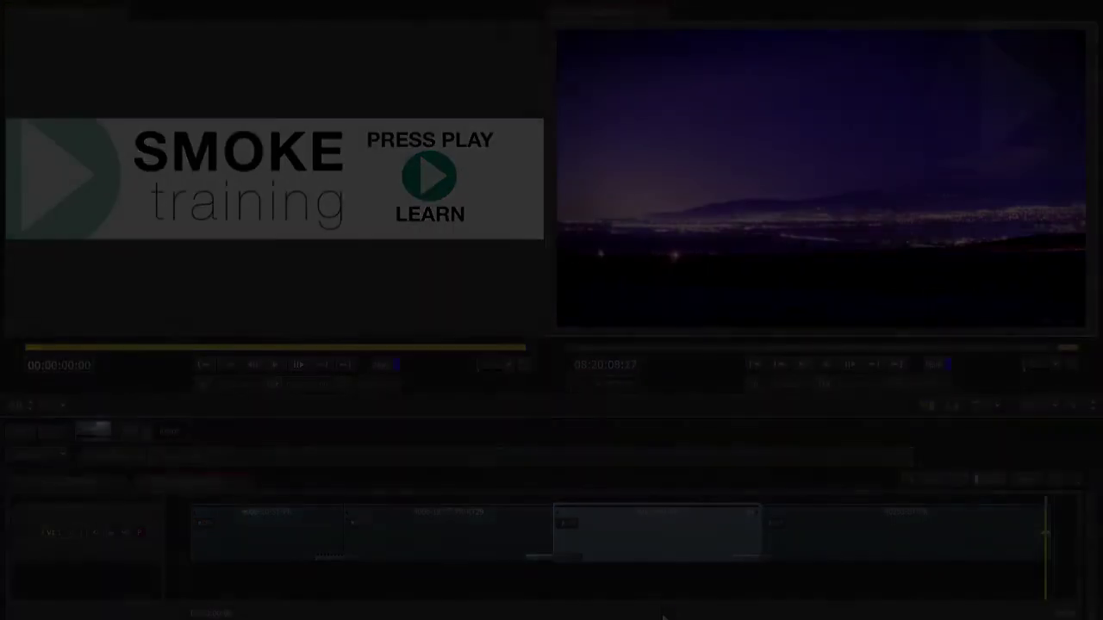